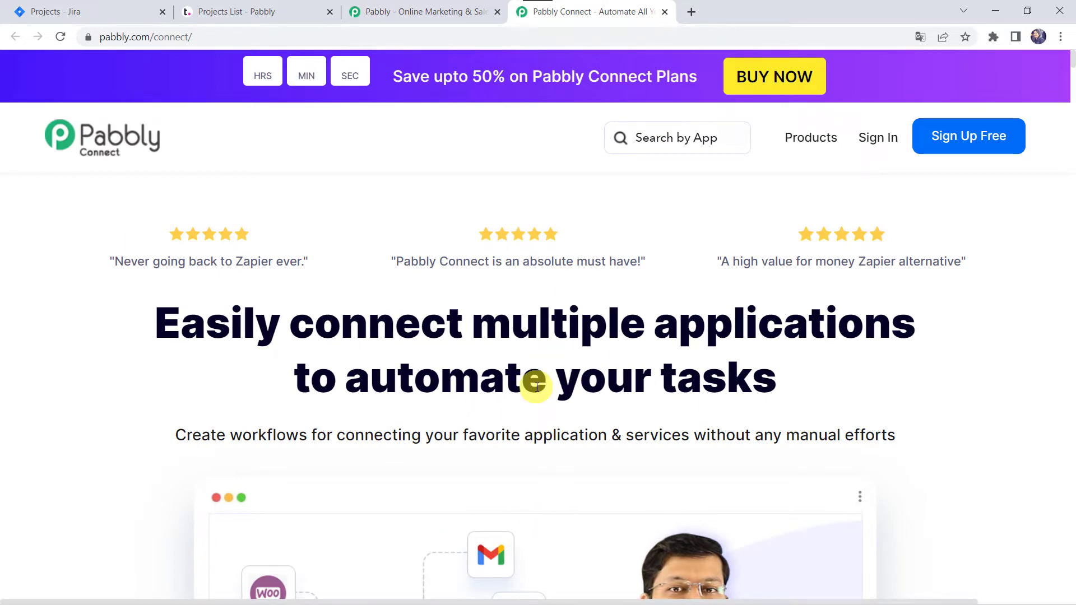
Step: Log in to Pabbly with the prefilled account credentials and open the Pabbly Connect app
{"action": "scroll", "coordinate": [536, 387], "scroll_direction": "down", "scroll_amount": 3}
{"action": "scroll", "coordinate": [536, 387], "scroll_direction": "up", "scroll_amount": 3}
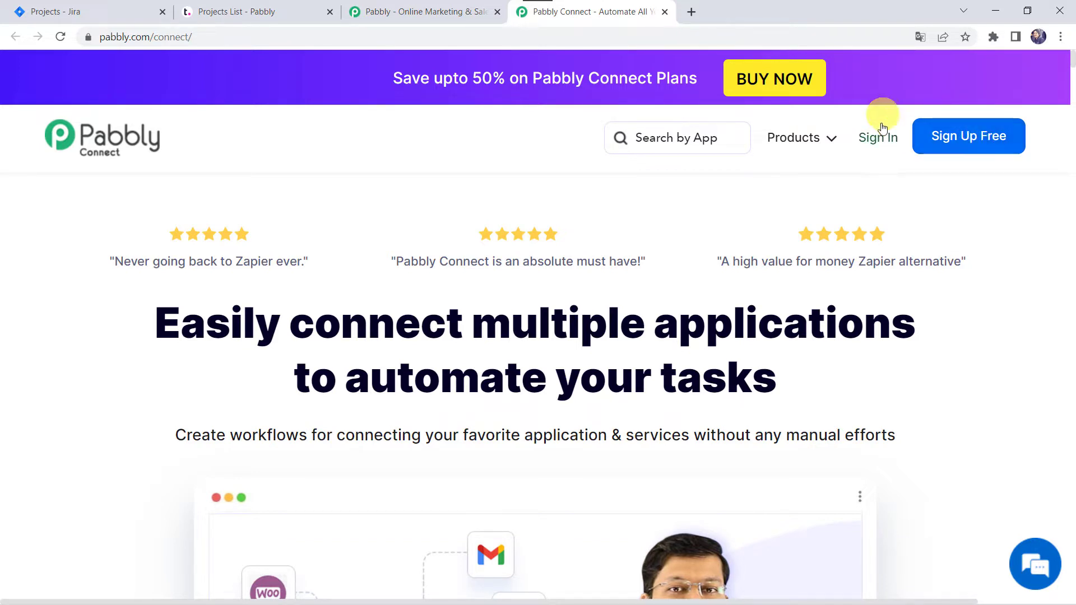
{"action": "left_click", "coordinate": [870, 137]}
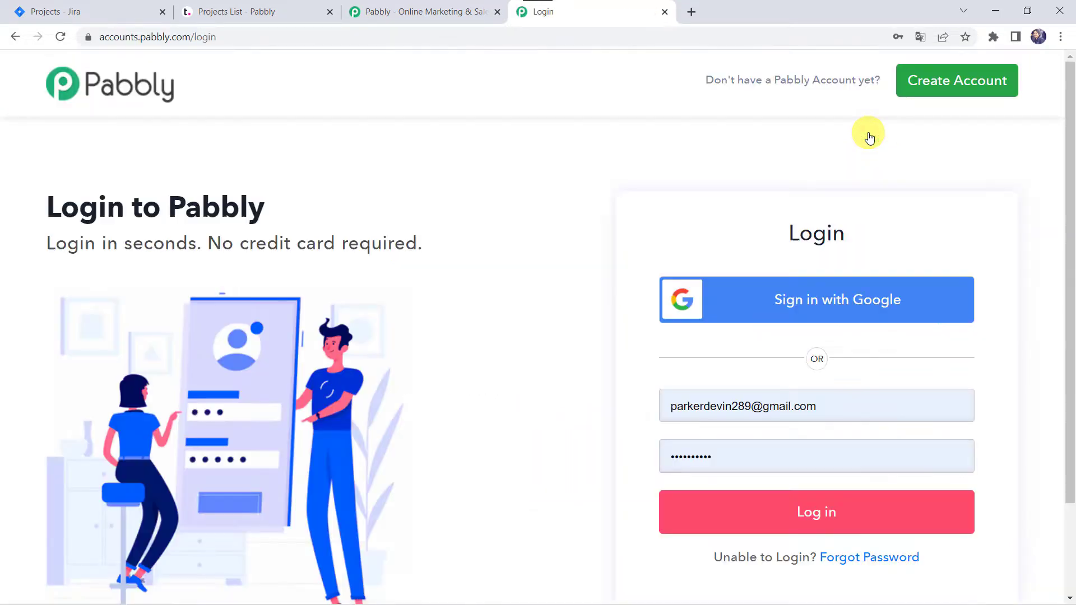
{"action": "left_click", "coordinate": [818, 513]}
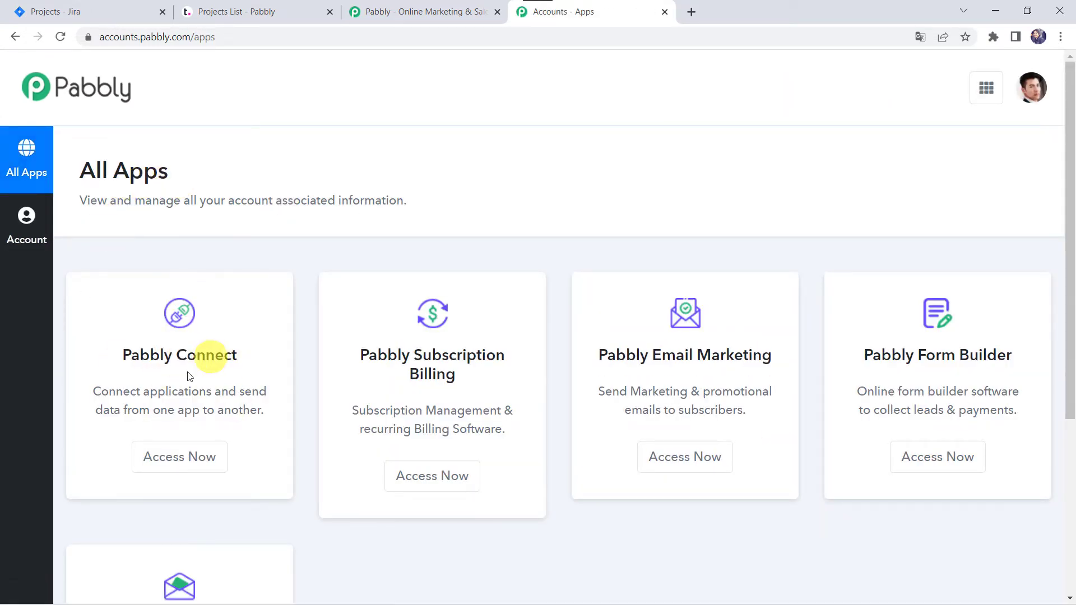
{"action": "left_click", "coordinate": [182, 456]}
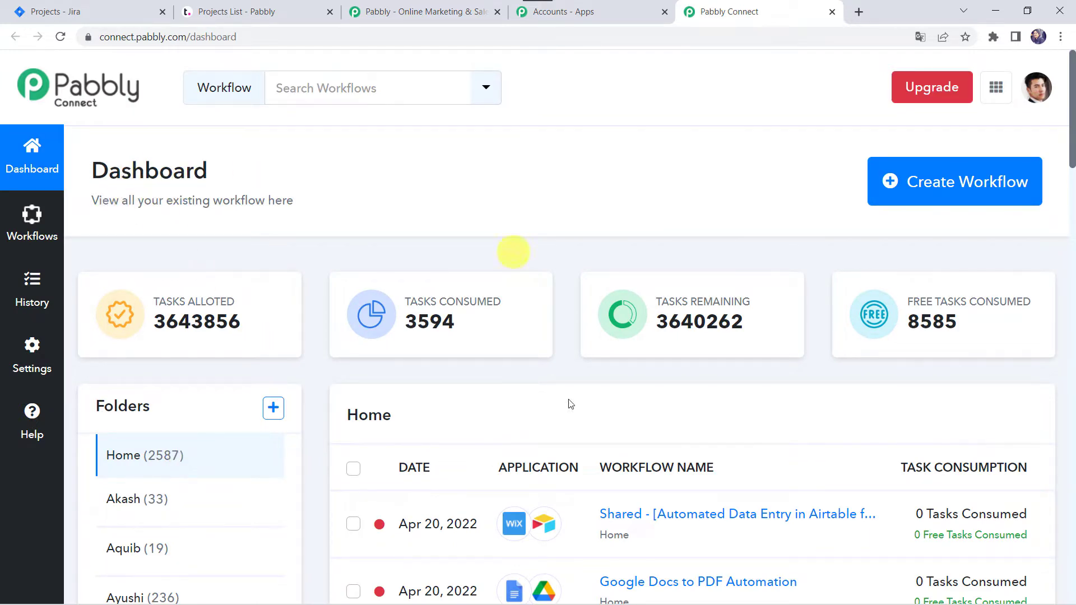
Step: Create a new workflow named "Jira to Teamwork Integration"
{"action": "scroll", "coordinate": [570, 408], "scroll_direction": "down", "scroll_amount": 8}
{"action": "scroll", "coordinate": [570, 408], "scroll_direction": "up", "scroll_amount": 8}
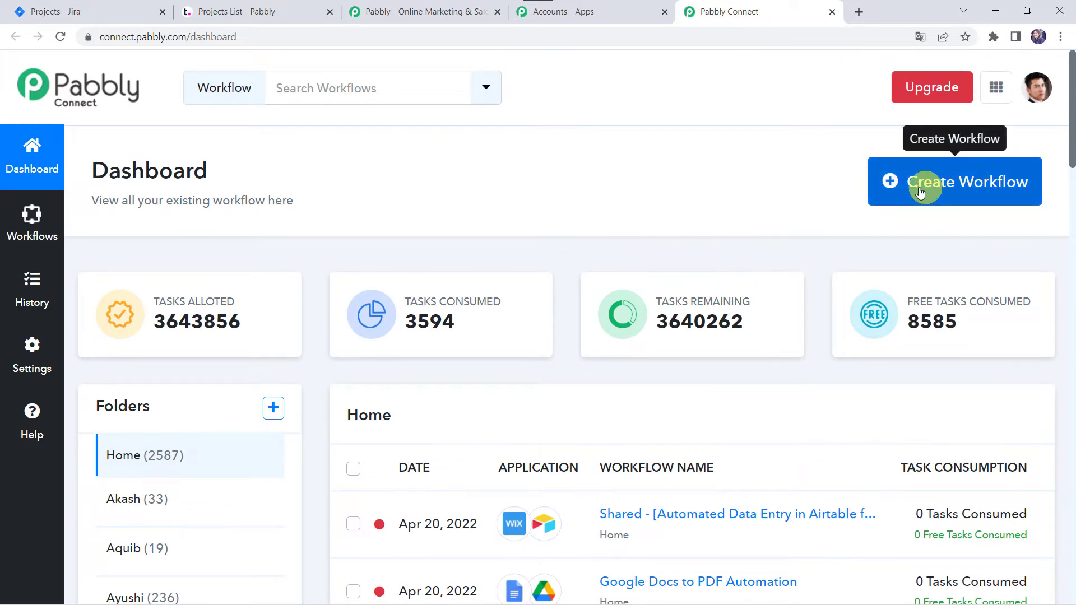
{"action": "left_click", "coordinate": [969, 186]}
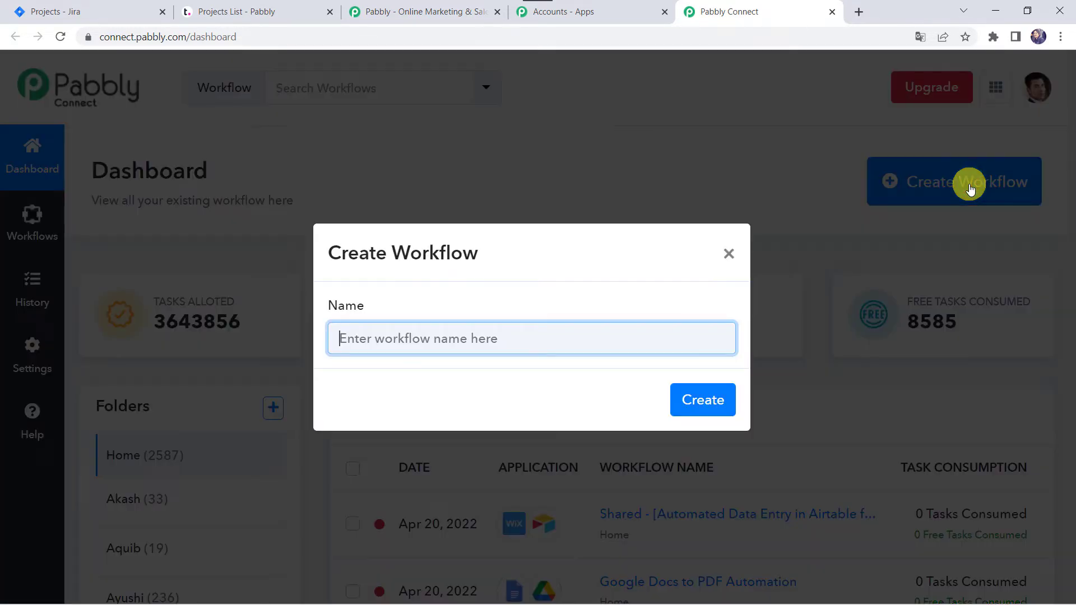
{"action": "left_click", "coordinate": [481, 339]}
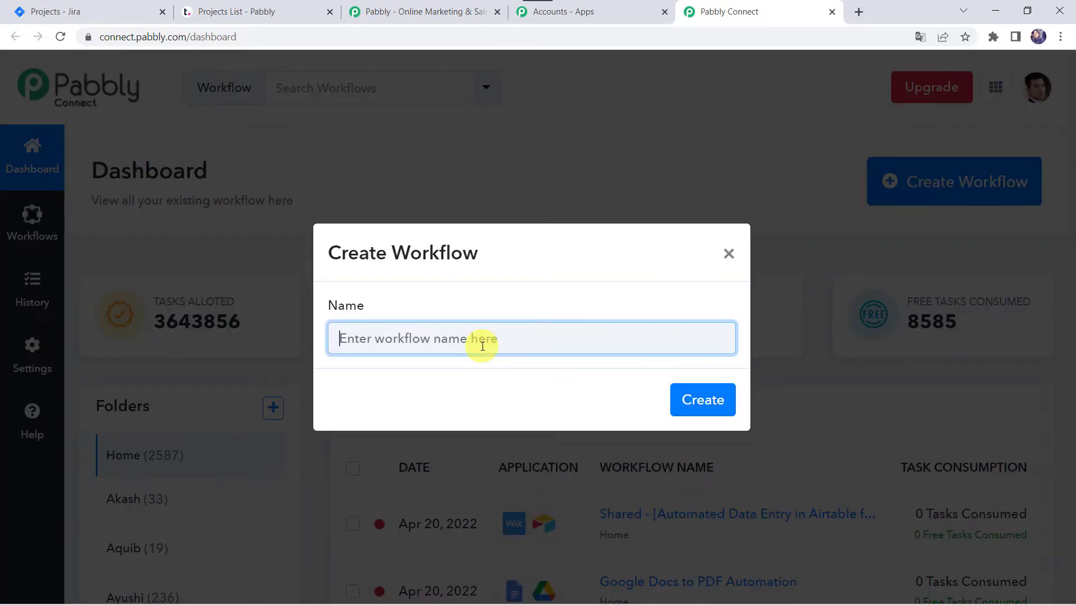
{"action": "type", "text": "J"}
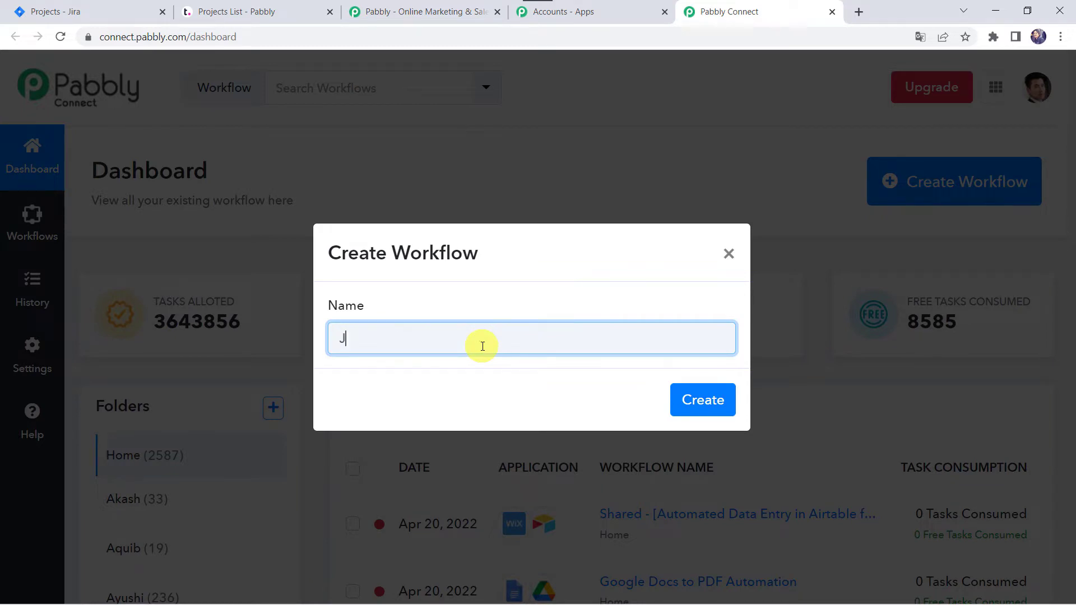
{"action": "type", "text": "ira to Teamwork Integration"}
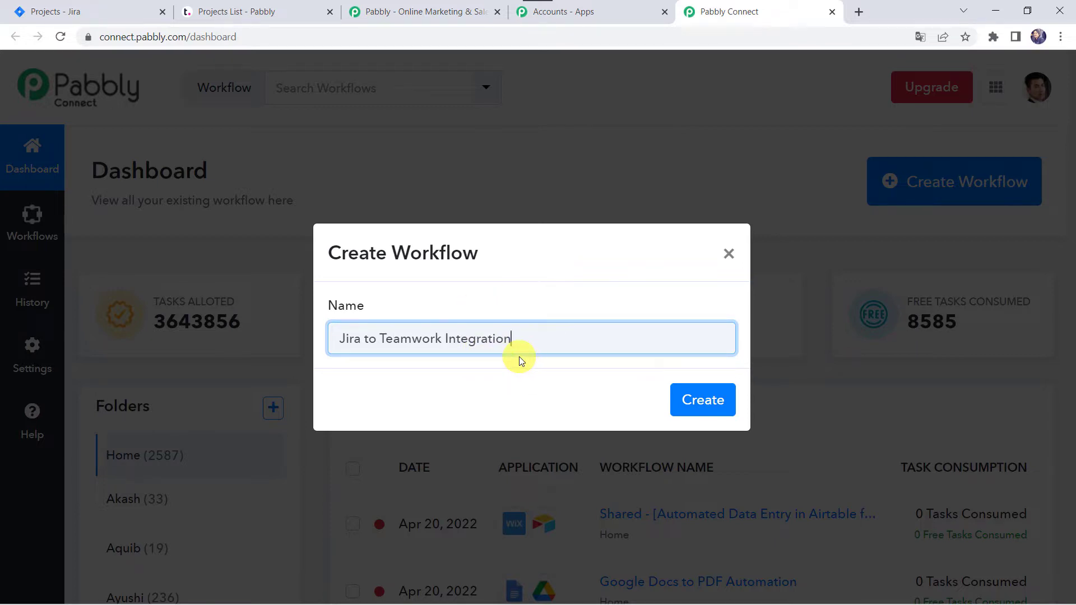
{"action": "left_click", "coordinate": [697, 399]}
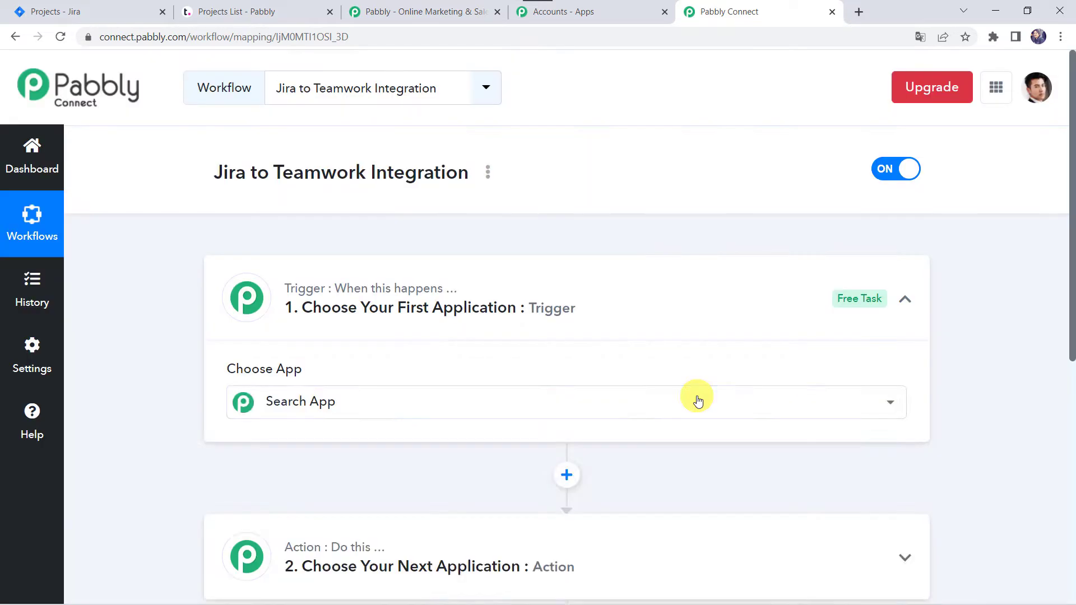
Step: Search for Jira and choose Jira Software (Triggers) as the workflow's trigger application
{"action": "left_click", "coordinate": [697, 400]}
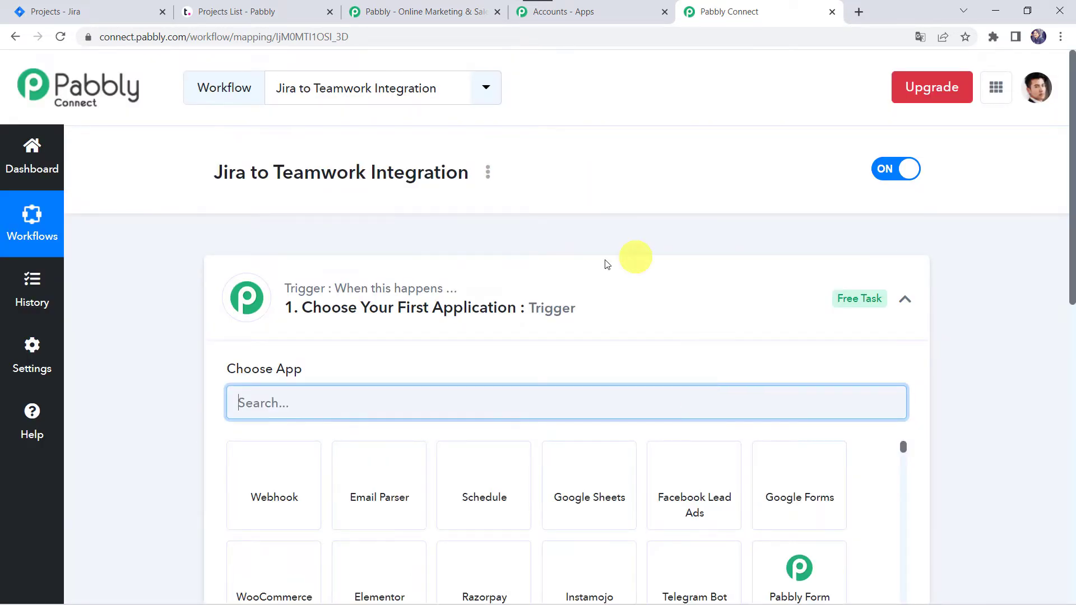
{"action": "left_click", "coordinate": [590, 308]}
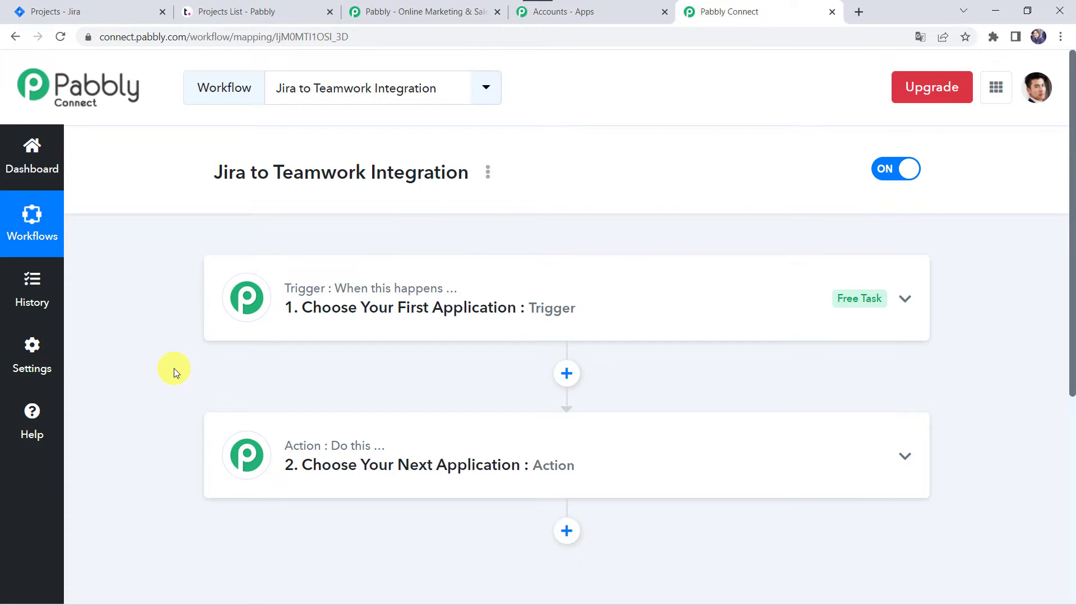
{"action": "left_click", "coordinate": [580, 312]}
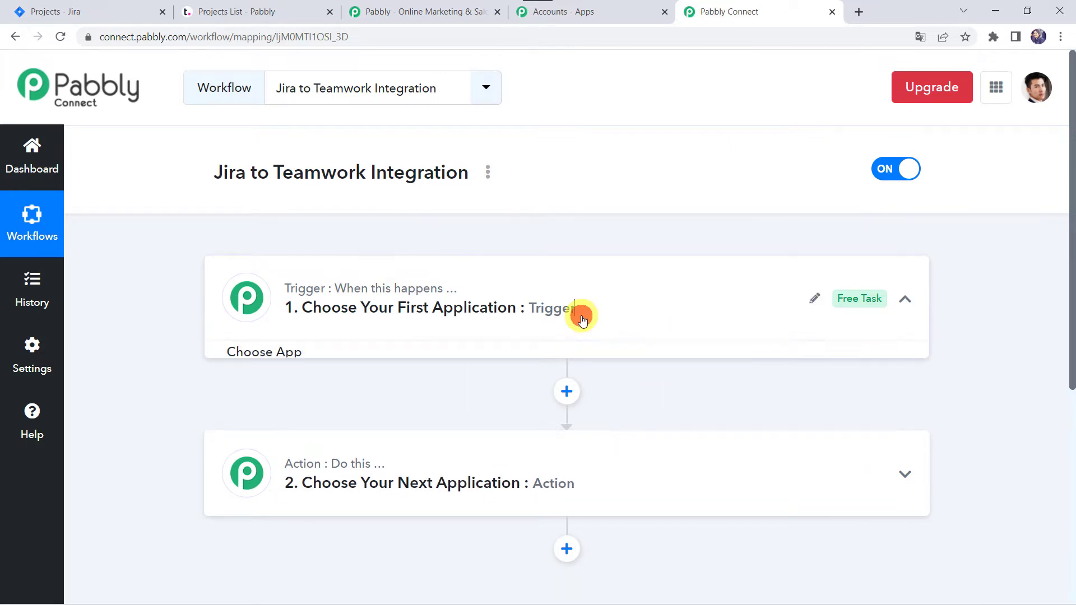
{"action": "left_click", "coordinate": [272, 413]}
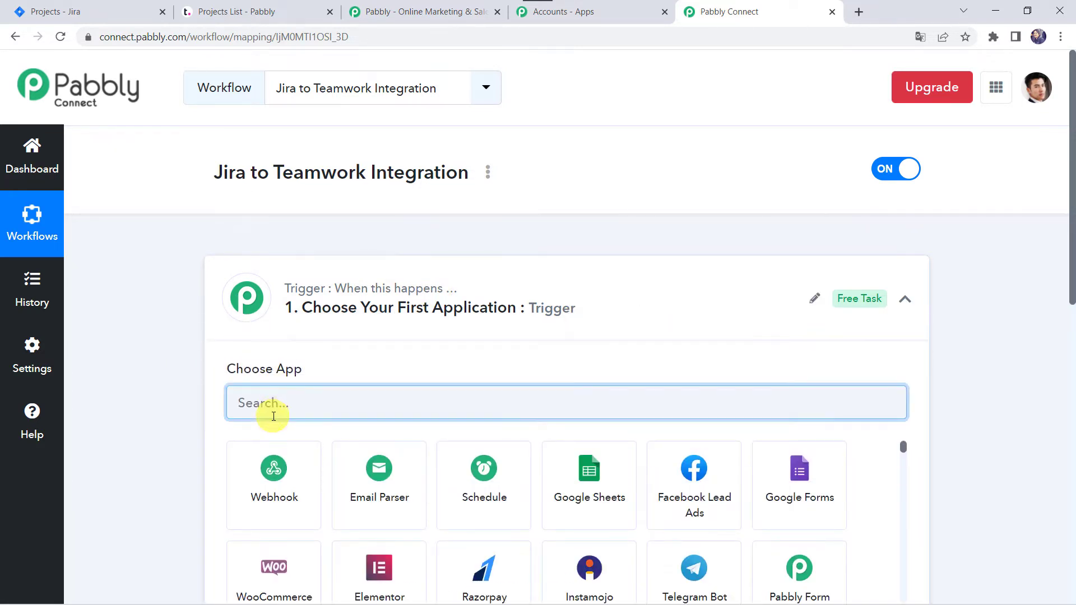
{"action": "type", "text": "Jira"}
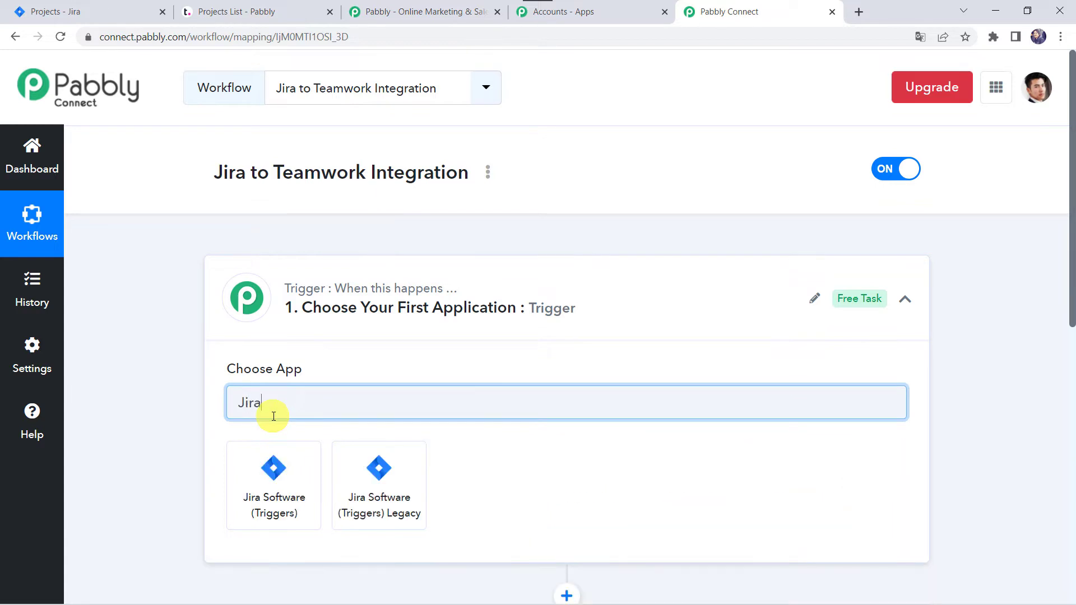
{"action": "left_click", "coordinate": [272, 514]}
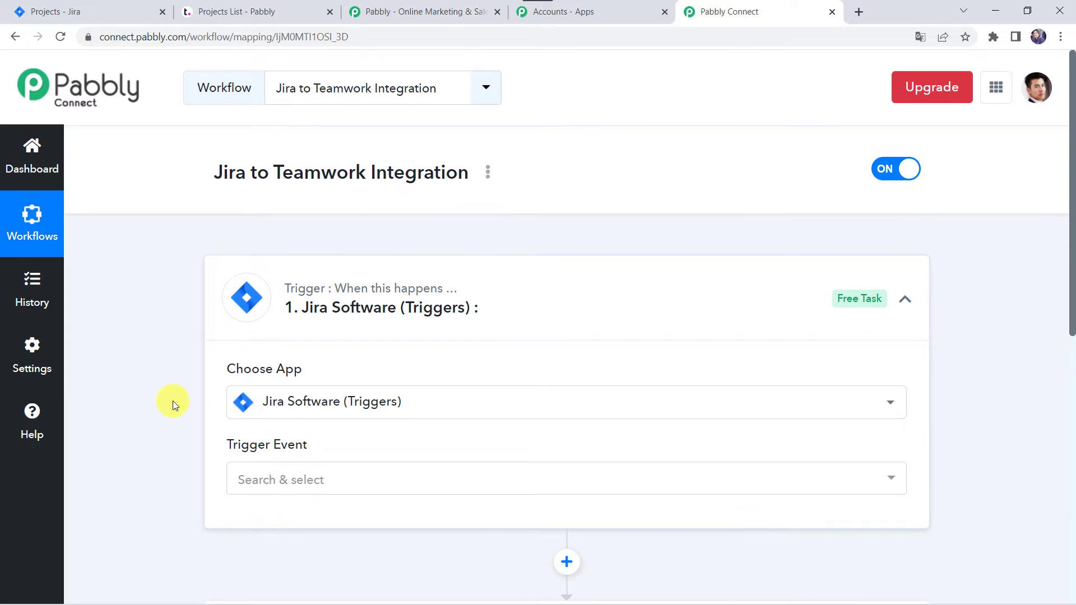
Step: Set the Jira trigger event to Configure Webhooks and copy the webhook URL
{"action": "scroll", "coordinate": [173, 401], "scroll_direction": "down", "scroll_amount": 3}
{"action": "left_click", "coordinate": [282, 330]}
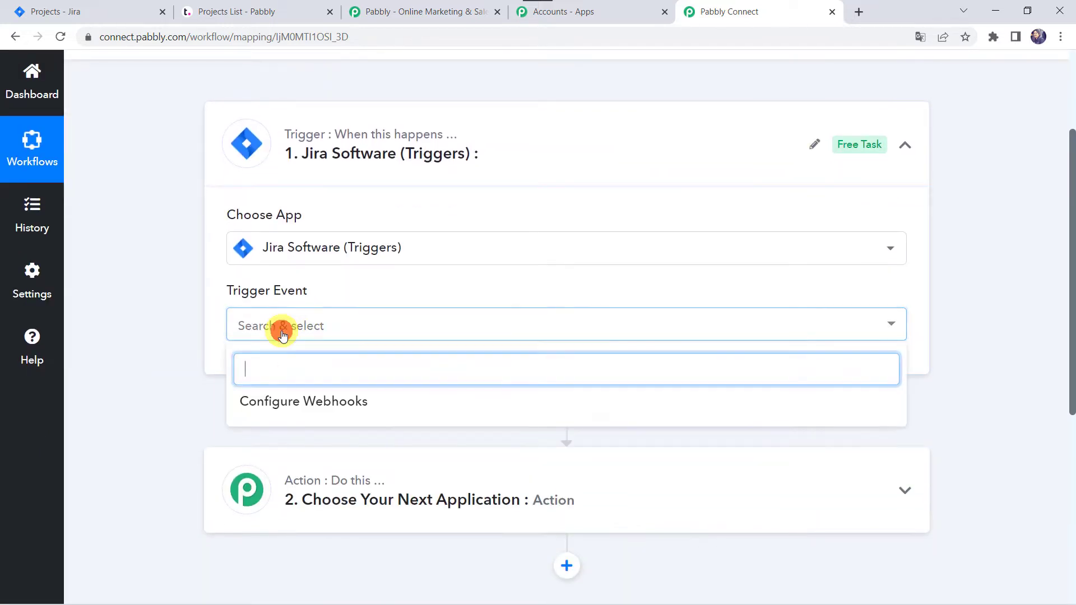
{"action": "left_click", "coordinate": [281, 414]}
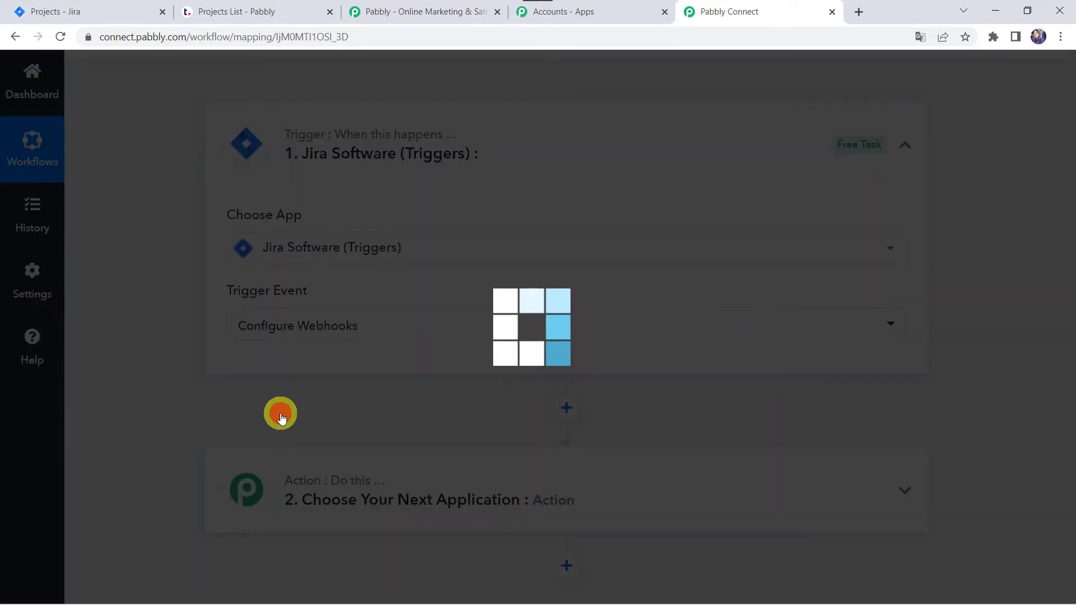
{"action": "scroll", "coordinate": [173, 362], "scroll_direction": "down", "scroll_amount": 3}
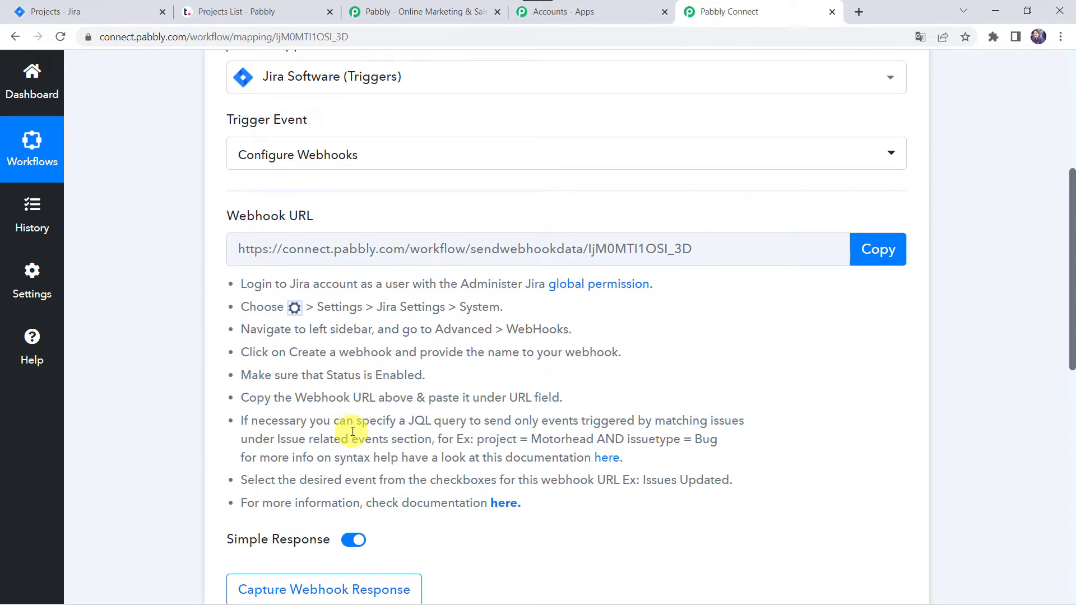
{"action": "left_click", "coordinate": [876, 250]}
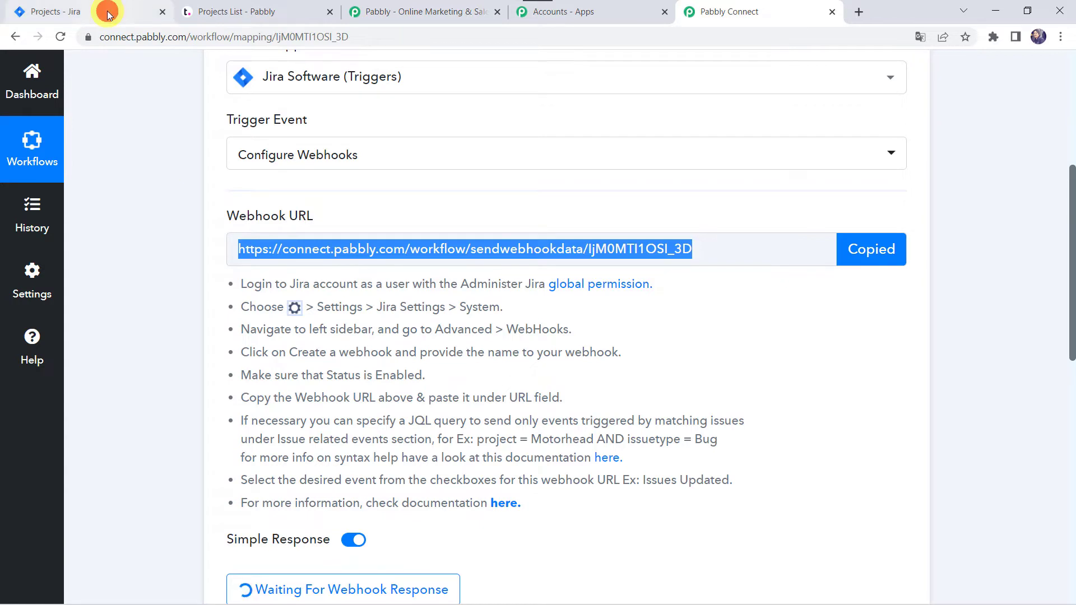
Step: Switch to Jira and open the WebHooks page in the advanced system settings
{"action": "left_click", "coordinate": [106, 11]}
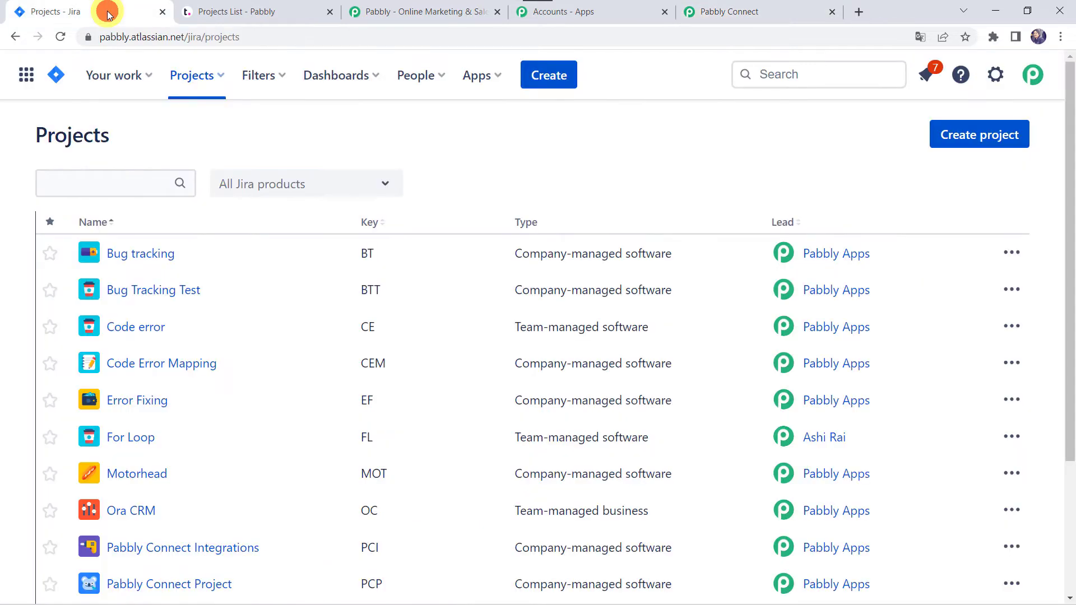
{"action": "left_click", "coordinate": [997, 79]}
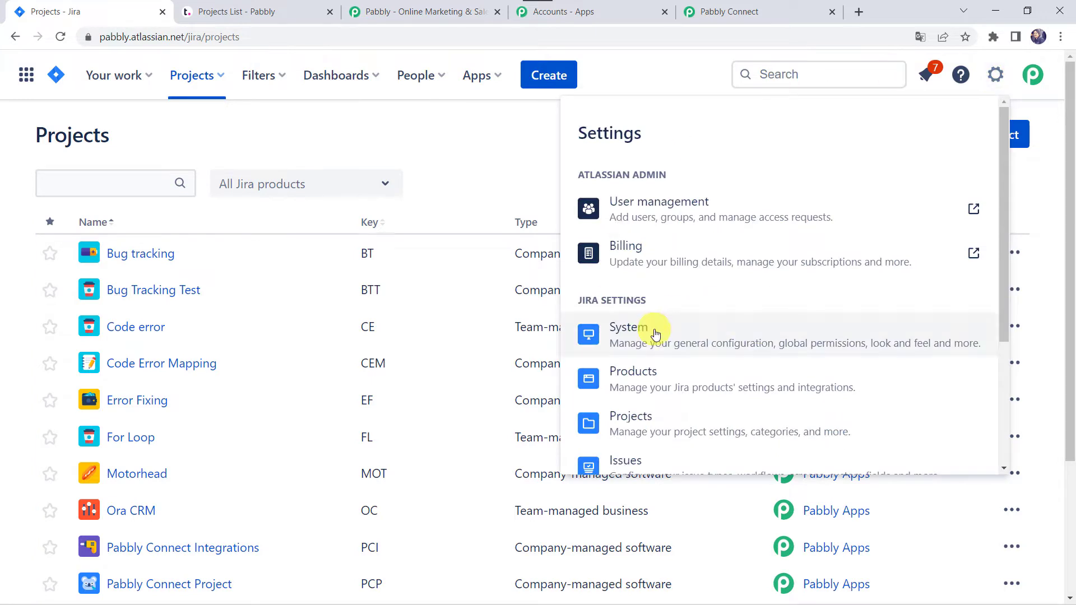
{"action": "left_click", "coordinate": [656, 333]}
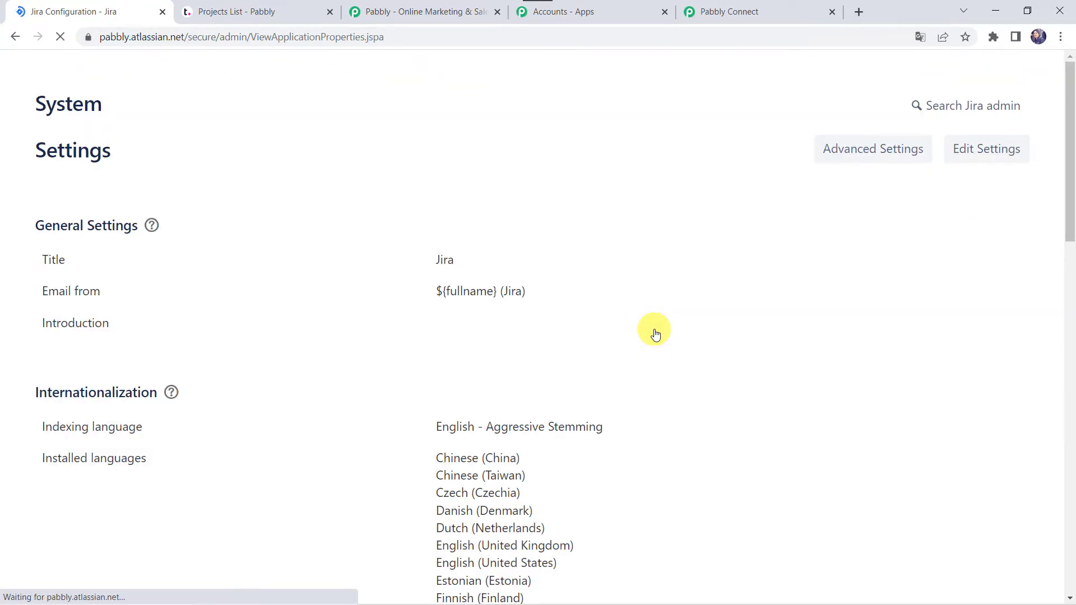
{"action": "scroll", "coordinate": [92, 450], "scroll_direction": "down", "scroll_amount": 15}
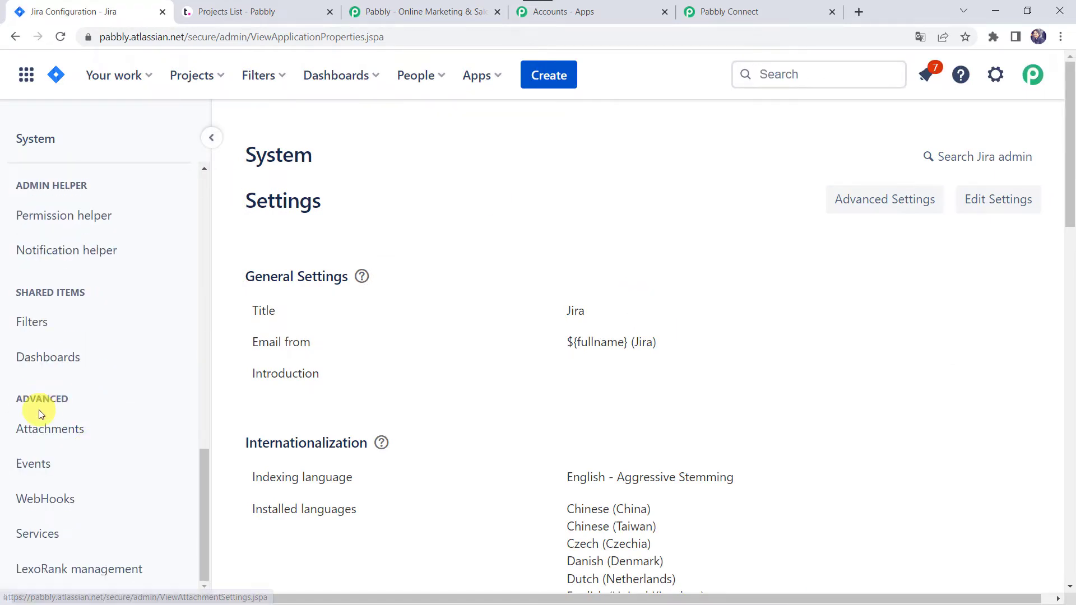
{"action": "left_click", "coordinate": [42, 511]}
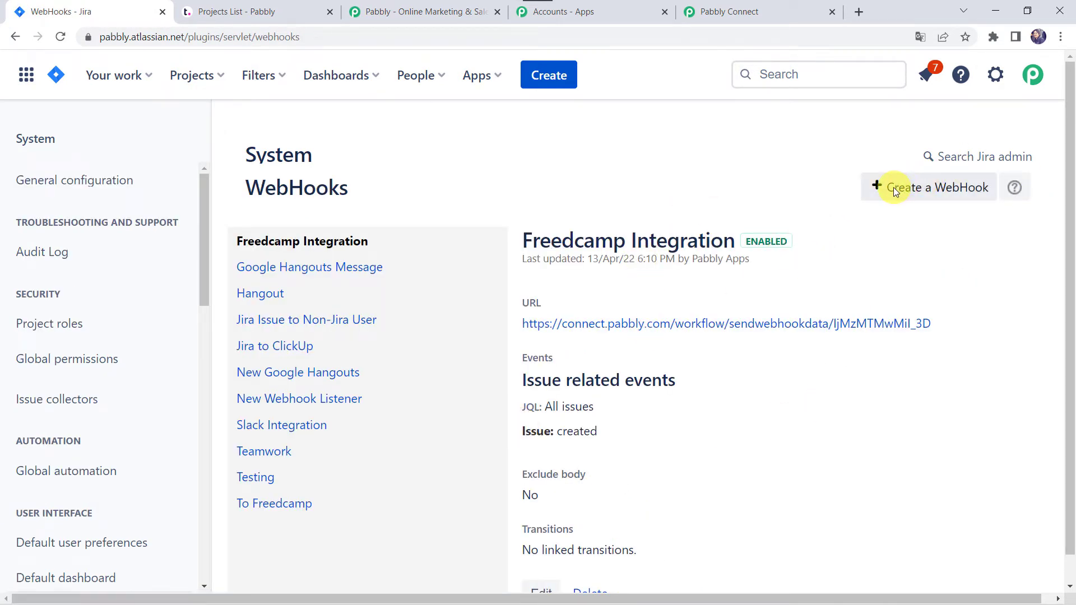
Step: Start a new Jira WebHook and replace its default name with "Teamwork Integration"
{"action": "left_click", "coordinate": [938, 190]}
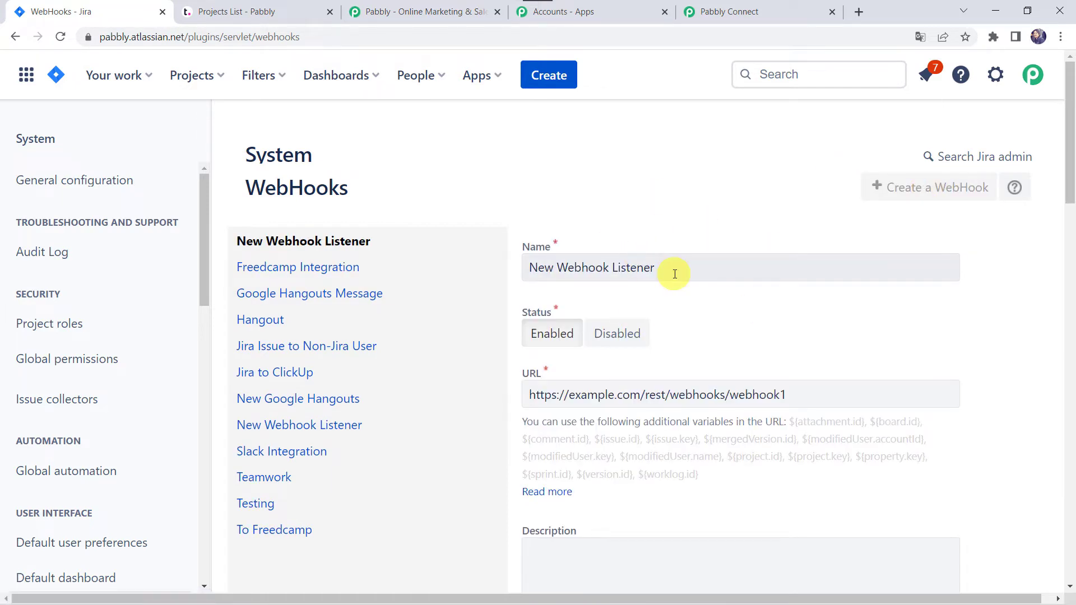
{"action": "left_click", "coordinate": [675, 274]}
{"action": "key", "text": "BackSpace"}
{"action": "key", "text": "BackSpace"}
{"action": "key", "text": "BackSpace"}
{"action": "key", "text": "BackSpace"}
{"action": "key", "text": "BackSpace"}
{"action": "key", "text": "BackSpace"}
{"action": "key", "text": "BackSpace"}
{"action": "key", "text": "BackSpace"}
{"action": "key", "text": "BackSpace"}
{"action": "key", "text": "BackSpace"}
{"action": "key", "text": "BackSpace"}
{"action": "key", "text": "BackSpace"}
{"action": "key", "text": "BackSpace"}
{"action": "key", "text": "BackSpace"}
{"action": "key", "text": "BackSpace"}
{"action": "key", "text": "BackSpace"}
{"action": "key", "text": "BackSpace"}
{"action": "key", "text": "BackSpace"}
{"action": "key", "text": "BackSpace"}
{"action": "key", "text": "BackSpace"}
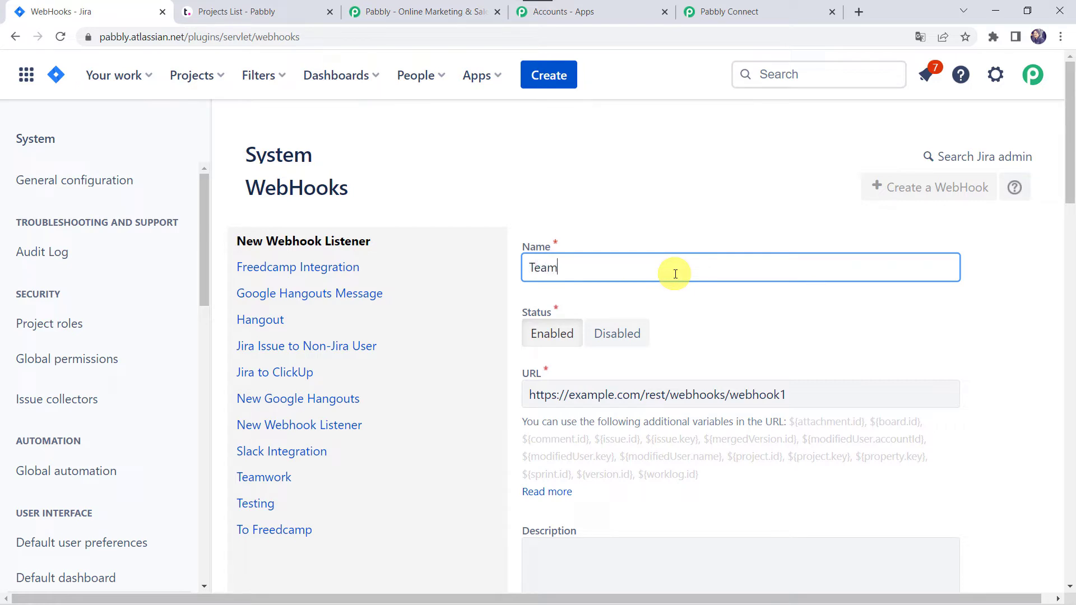
{"action": "type", "text": "Teamwork Integration"}
Step: Replace the WebHook's example URL with the webhook URL copied from Pabbly Connect
{"action": "left_click", "coordinate": [801, 396]}
{"action": "key", "text": "BackSpace"}
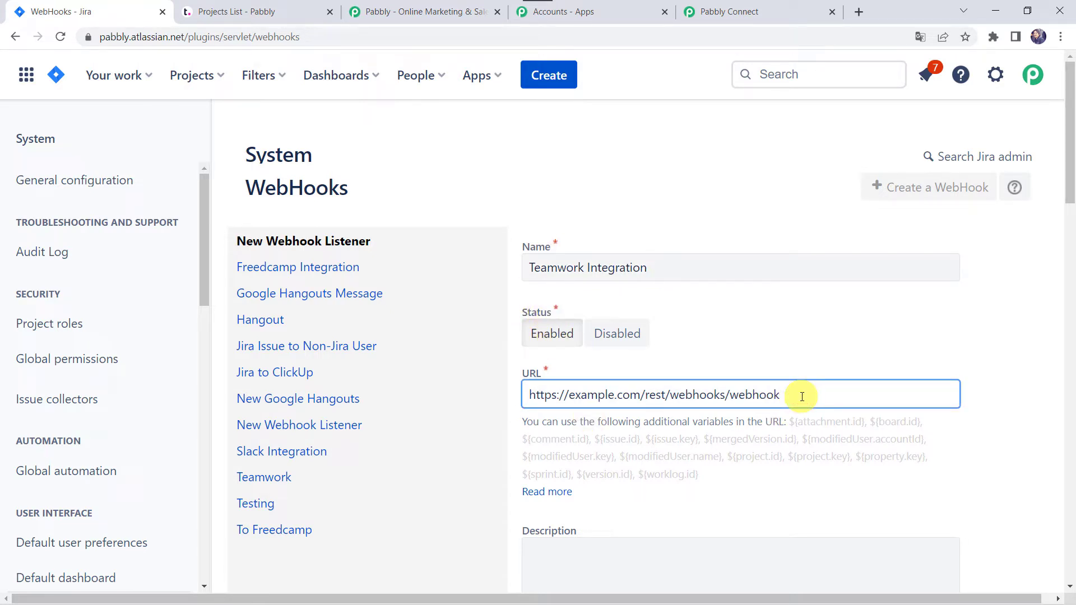
{"action": "key", "text": "BackSpace"}
{"action": "key", "text": "BackSpace"}
{"action": "key", "text": "BackSpace"}
{"action": "key", "text": "BackSpace"}
{"action": "key", "text": "BackSpace"}
{"action": "key", "text": "BackSpace"}
{"action": "key", "text": "BackSpace"}
{"action": "key", "text": "BackSpace"}
{"action": "key", "text": "BackSpace"}
{"action": "key", "text": "BackSpace"}
{"action": "key", "text": "BackSpace"}
{"action": "key", "text": "BackSpace"}
{"action": "key", "text": "BackSpace"}
{"action": "key", "text": "BackSpace"}
{"action": "key", "text": "BackSpace"}
{"action": "key", "text": "BackSpace"}
{"action": "key", "text": "BackSpace"}
{"action": "key", "text": "BackSpace"}
{"action": "key", "text": "BackSpace"}
{"action": "key", "text": "BackSpace"}
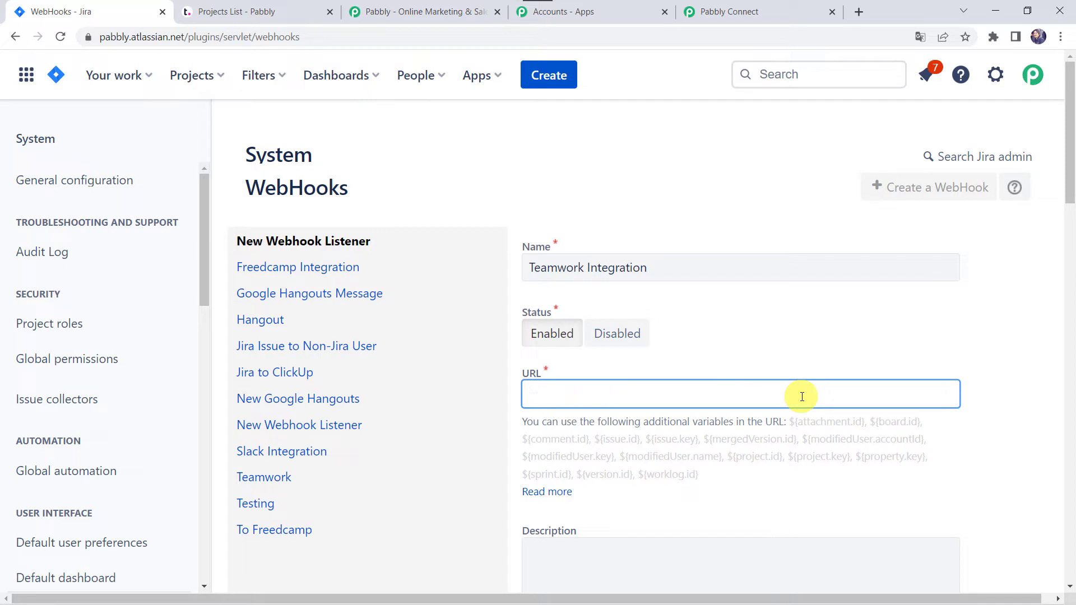
{"action": "right_click", "coordinate": [802, 395]}
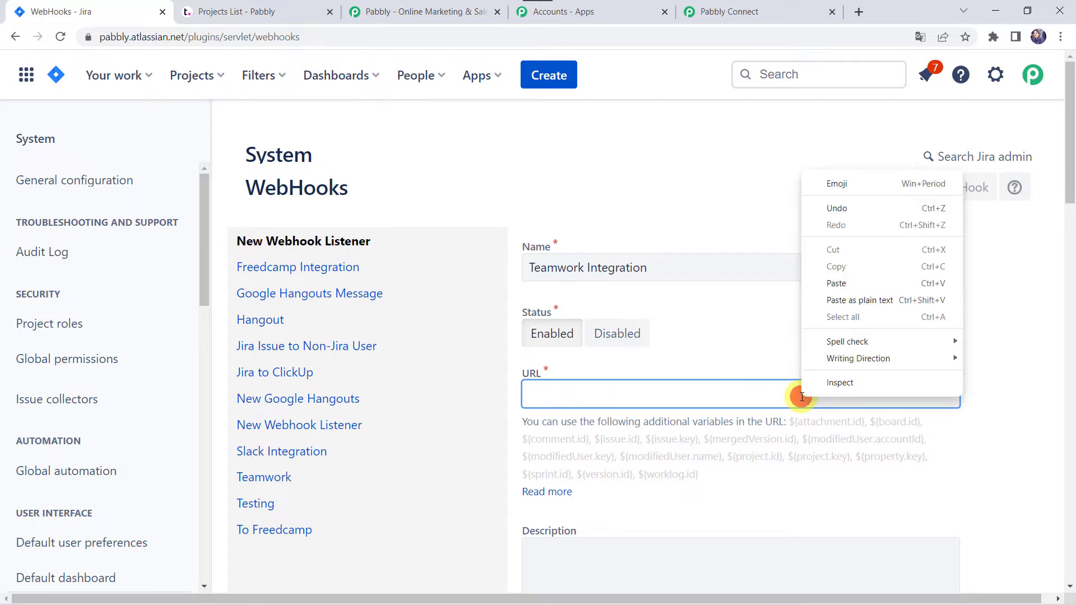
{"action": "left_click", "coordinate": [846, 287]}
Step: Restrict the WebHook's issue related events with the JQL query project="Pabbly Connect Integrations"
{"action": "scroll", "coordinate": [684, 387], "scroll_direction": "down", "scroll_amount": 3}
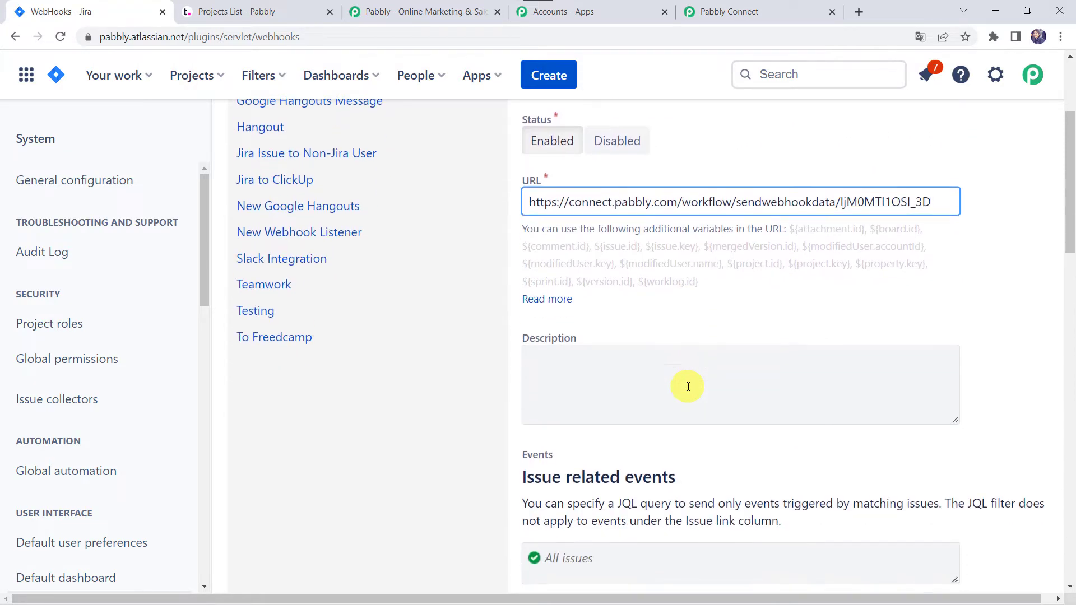
{"action": "scroll", "coordinate": [687, 385], "scroll_direction": "down", "scroll_amount": 3}
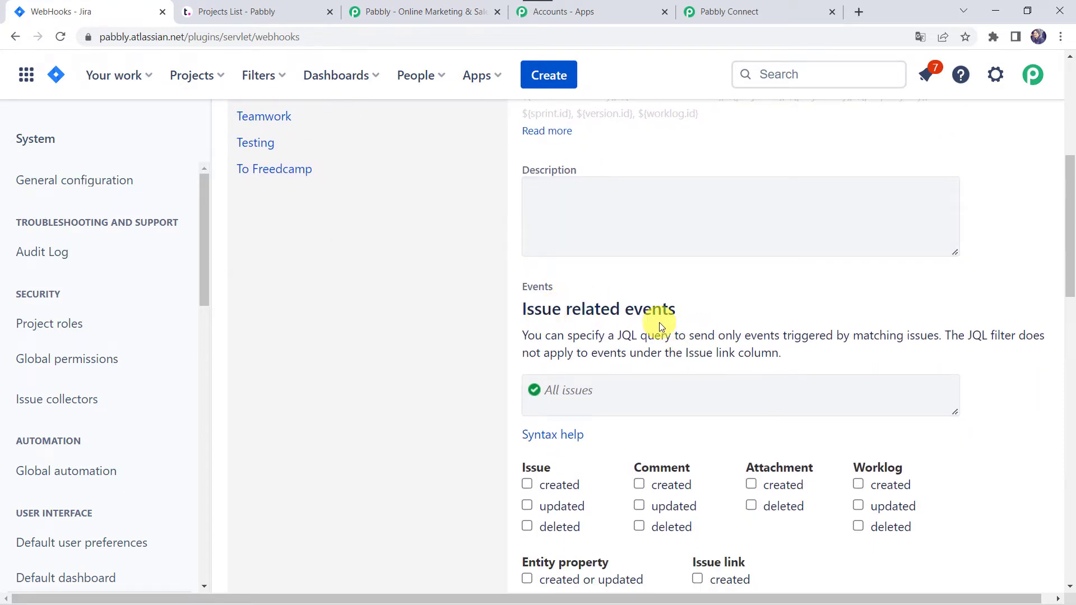
{"action": "scroll", "coordinate": [560, 309], "scroll_direction": "down", "scroll_amount": 1}
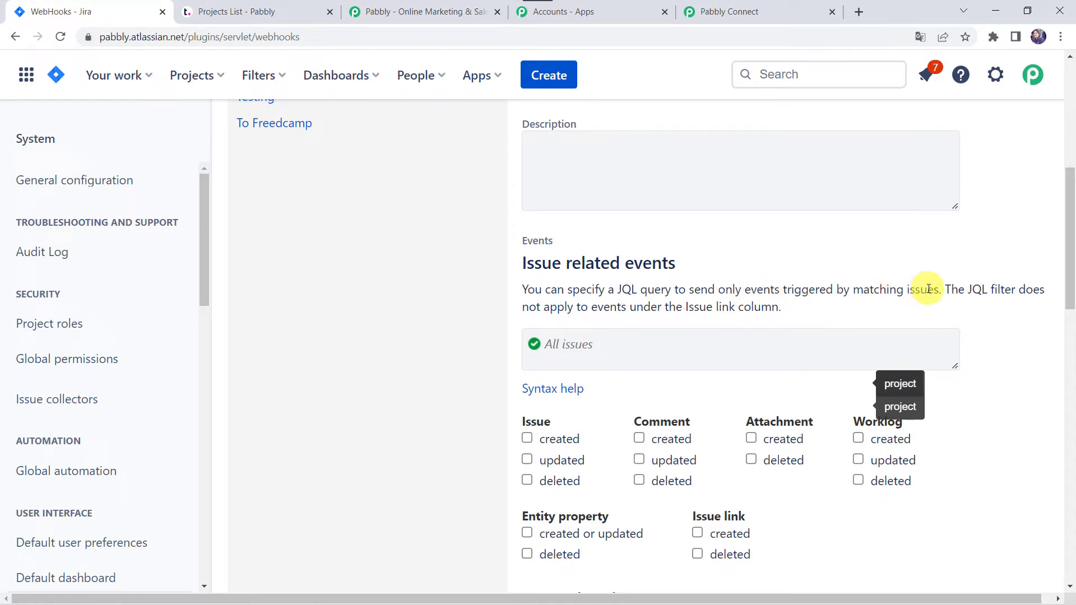
{"action": "left_click", "coordinate": [583, 352]}
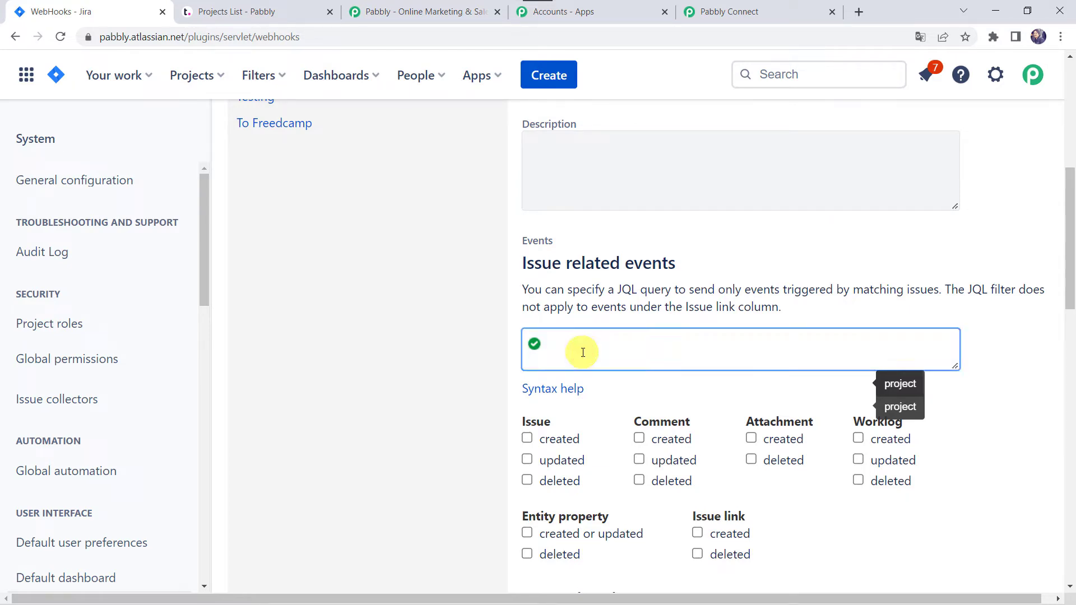
{"action": "type", "text": "Project"}
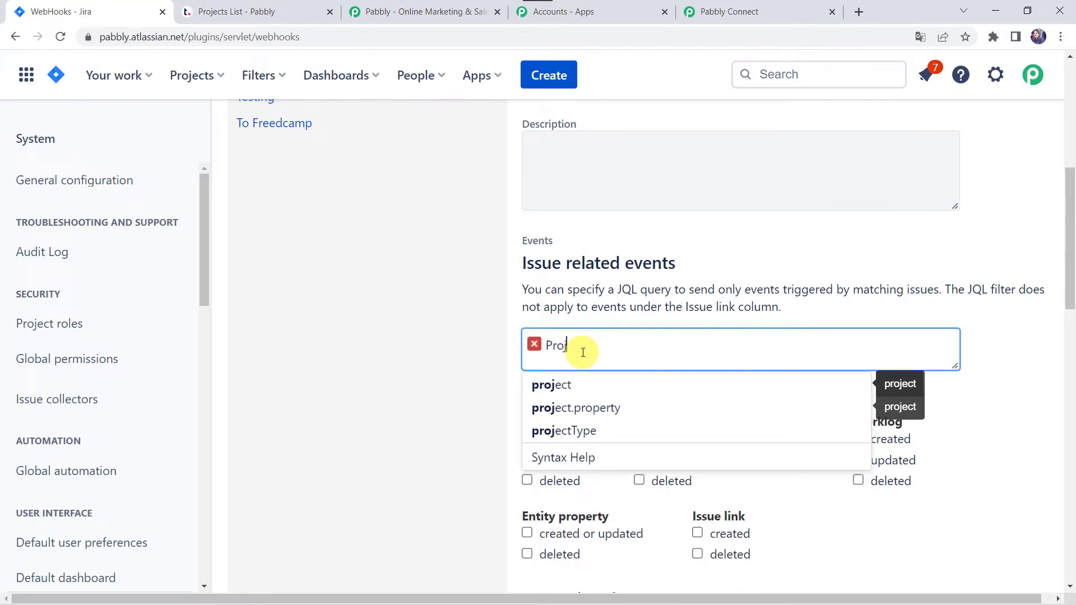
{"action": "left_click", "coordinate": [570, 384]}
{"action": "type", "text": "="}
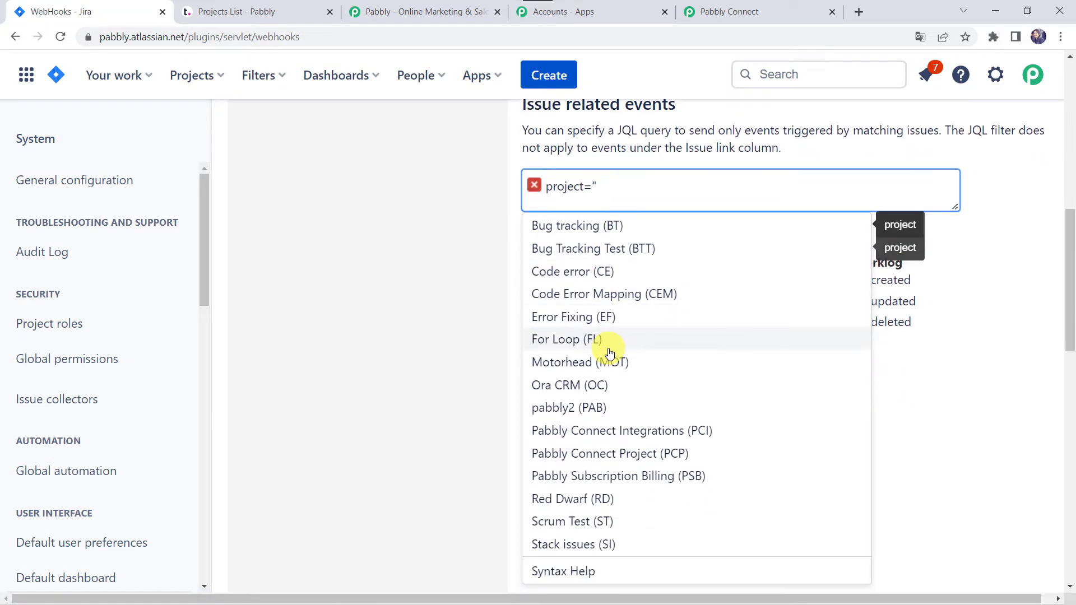
{"action": "left_click", "coordinate": [670, 432]}
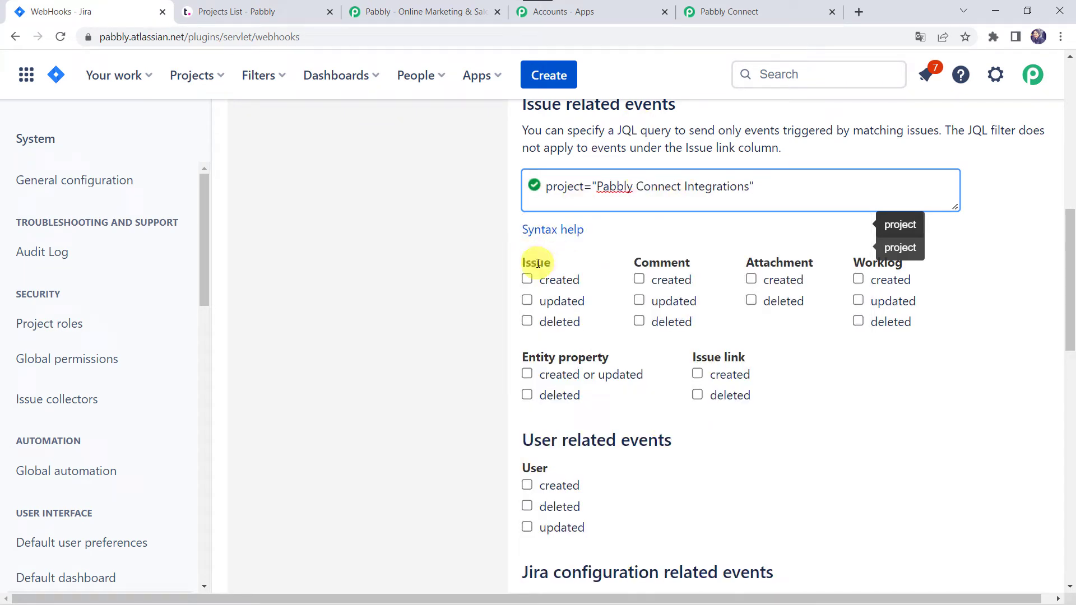
Step: Enable the Issue created event and create the Teamwork Integration WebHook
{"action": "left_click", "coordinate": [526, 281]}
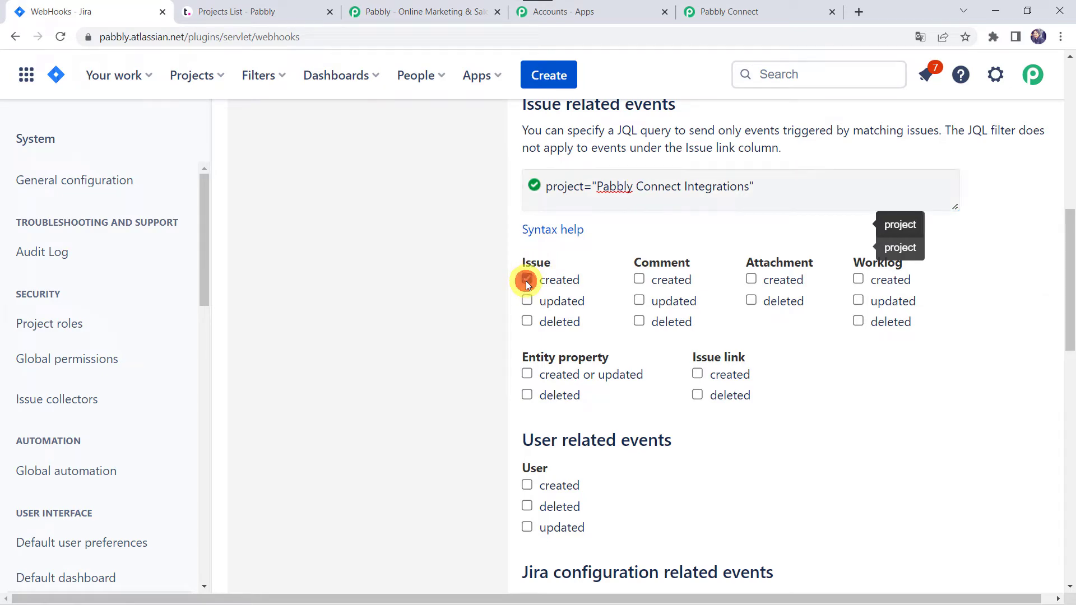
{"action": "scroll", "coordinate": [436, 445], "scroll_direction": "down", "scroll_amount": 15}
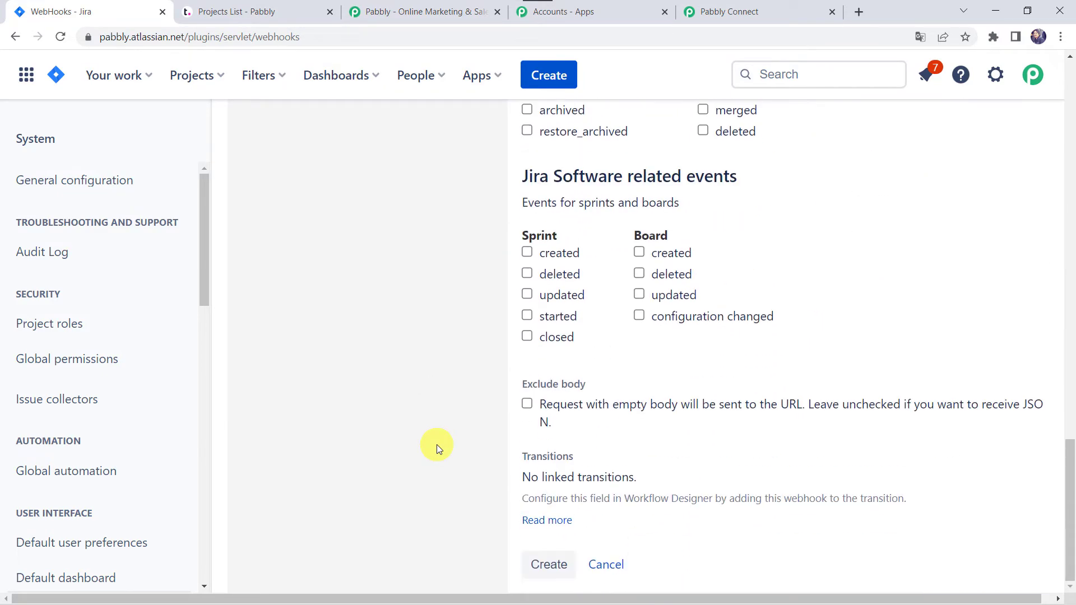
{"action": "left_click", "coordinate": [551, 563]}
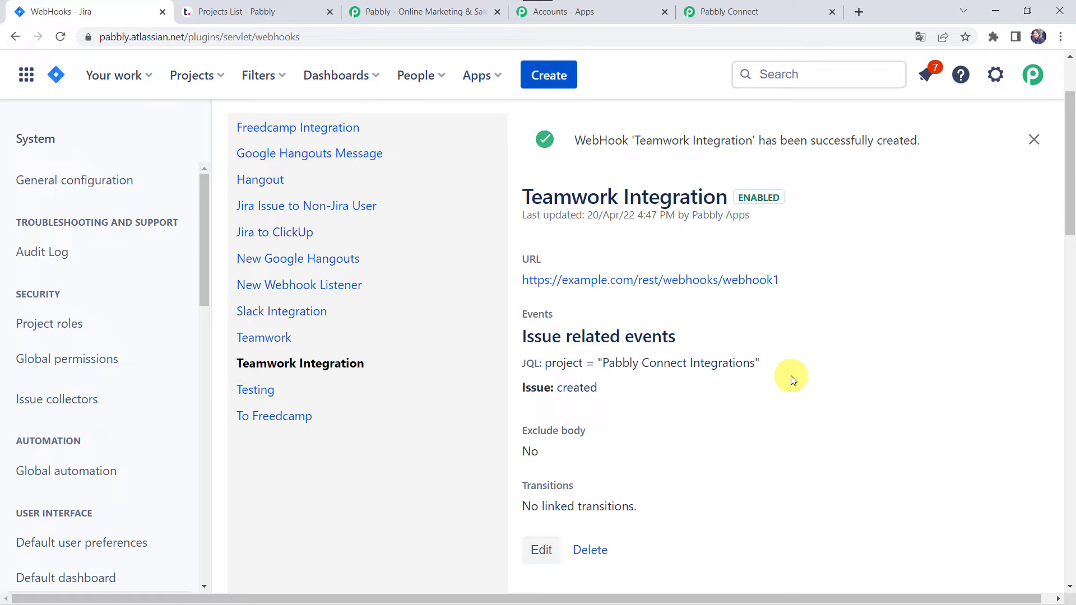
Step: Check the webhook listener in Pabbly Connect, and return to Jira to open the Pabbly Connect Integrations (PCI) project
{"action": "left_click", "coordinate": [737, 9]}
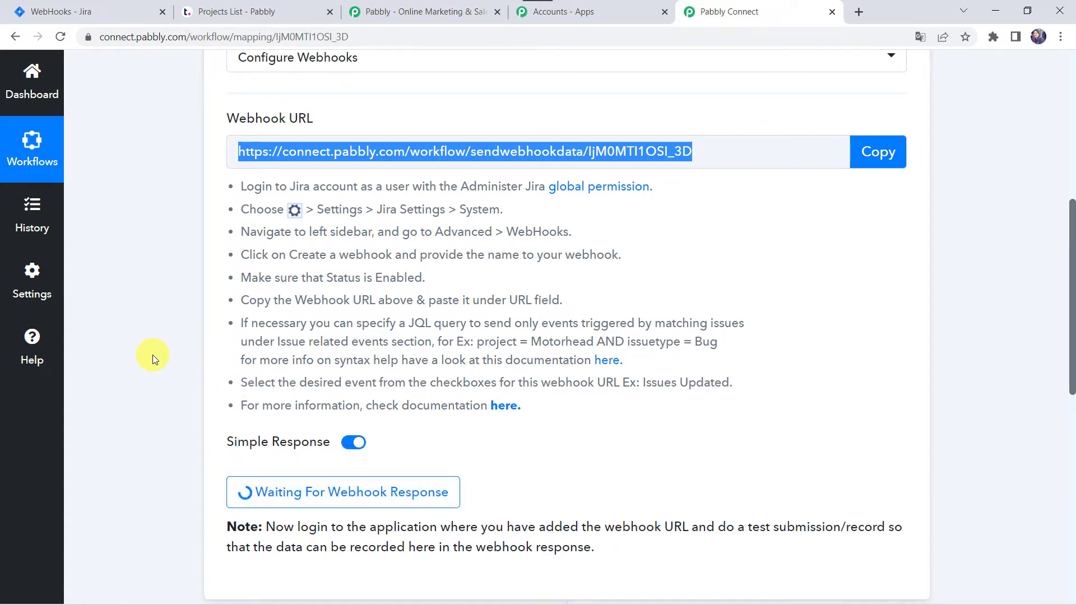
{"action": "left_click", "coordinate": [83, 8]}
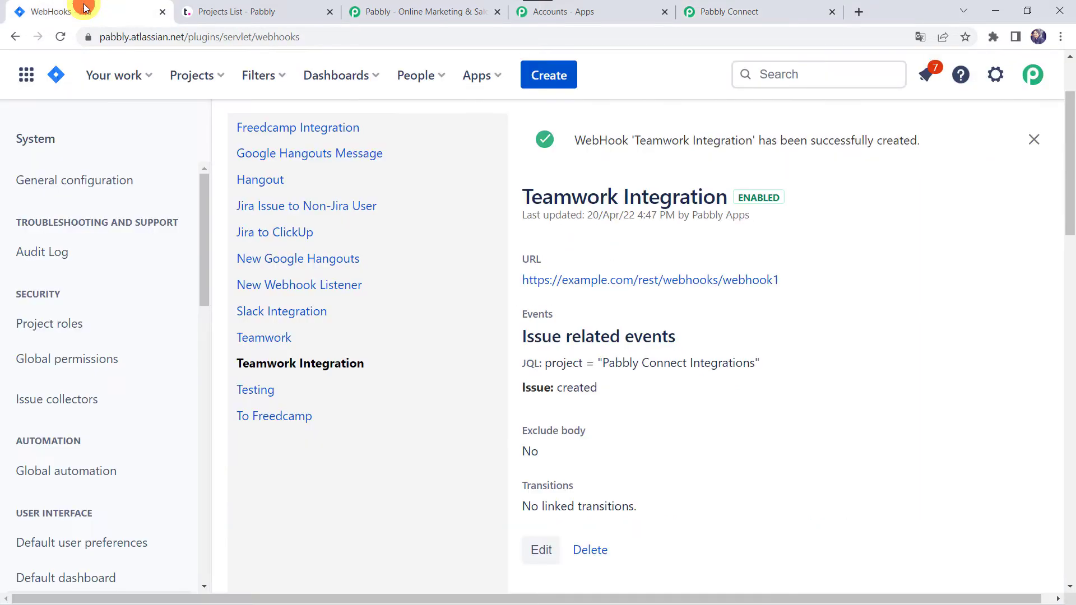
{"action": "left_click", "coordinate": [207, 78]}
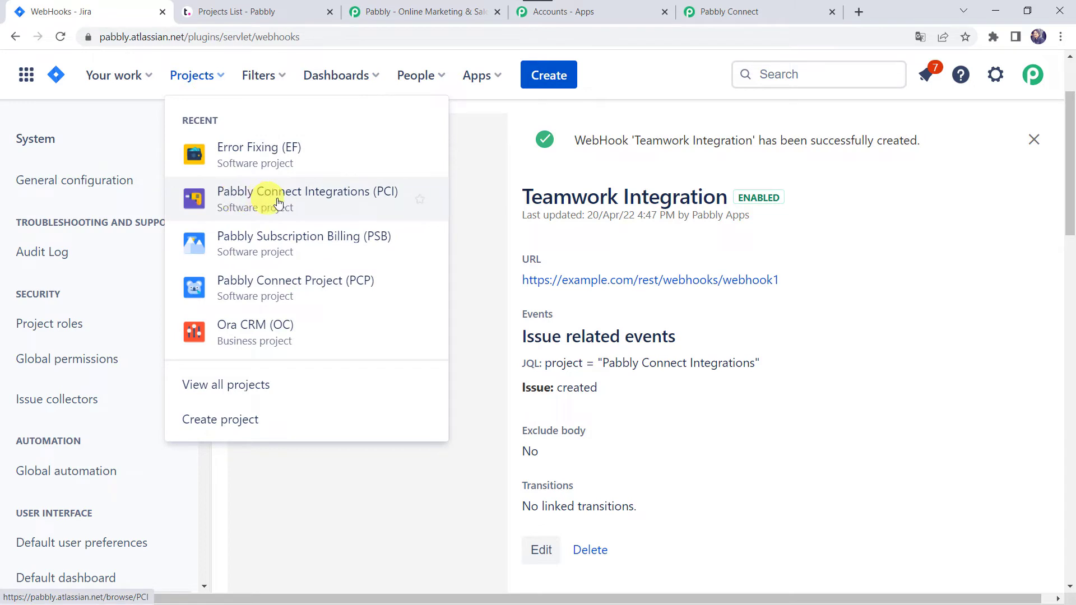
{"action": "left_click", "coordinate": [337, 203]}
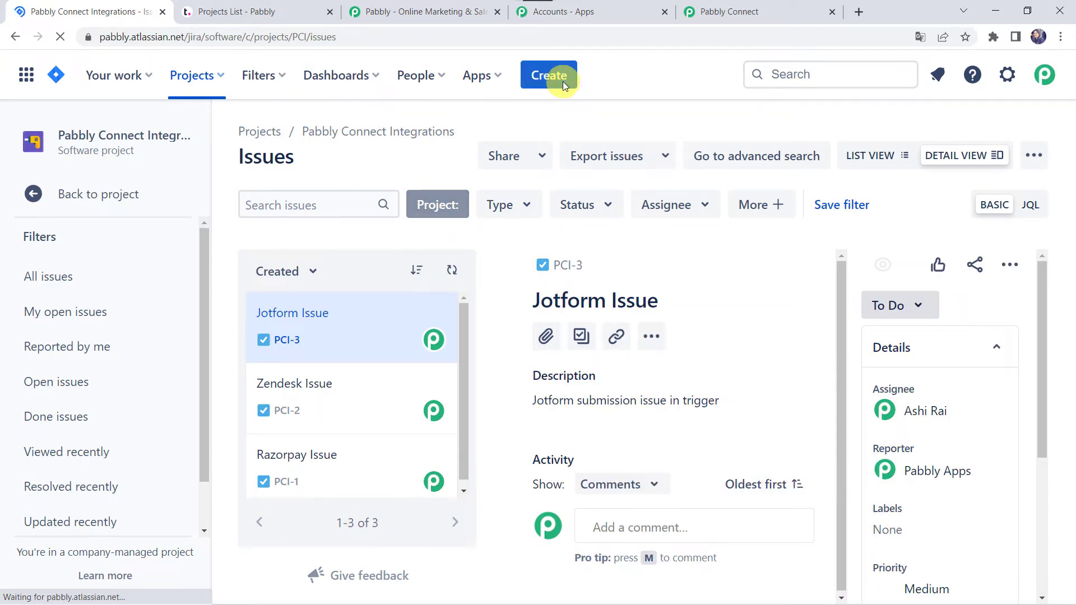
Step: Start a new issue with summary "GitHub Trigger Issue" and description "GitHub Trigger Issues not capturing the response."
{"action": "left_click", "coordinate": [564, 85]}
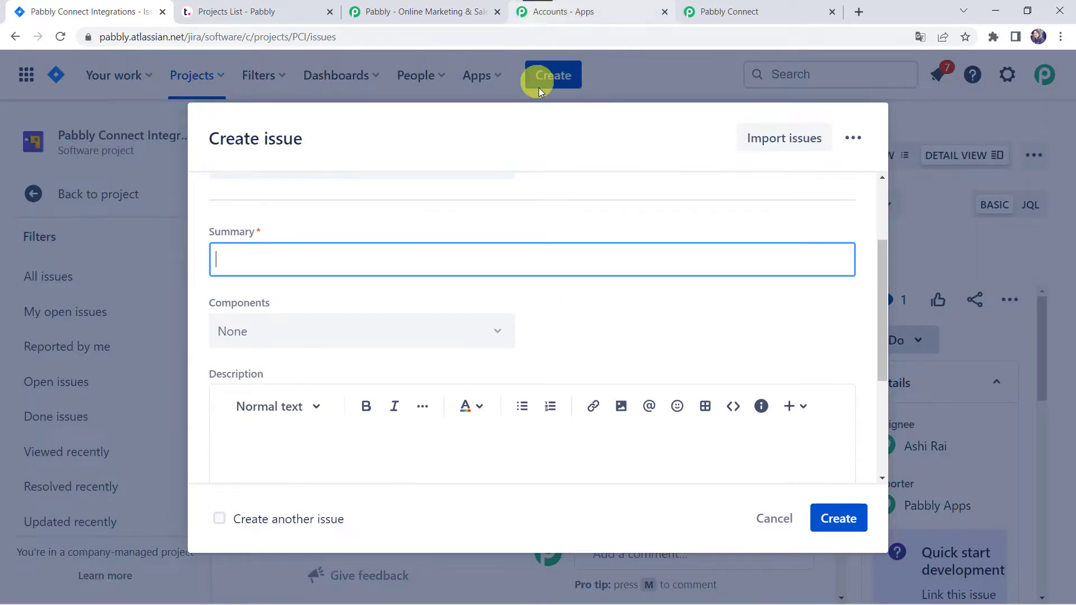
{"action": "type", "text": "GitHub Trigger Issue"}
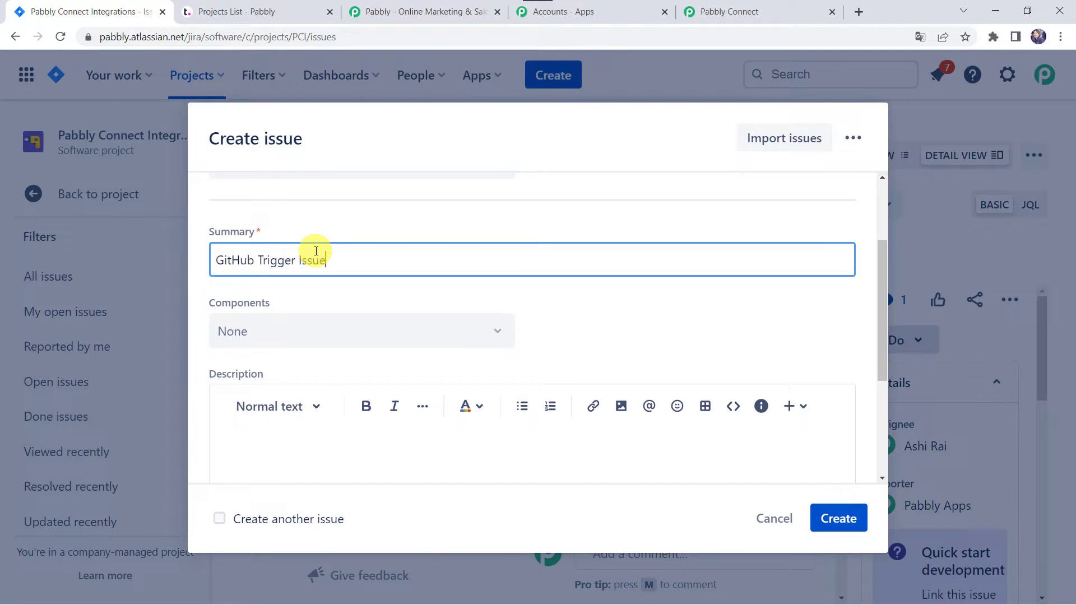
{"action": "left_click", "coordinate": [251, 451]}
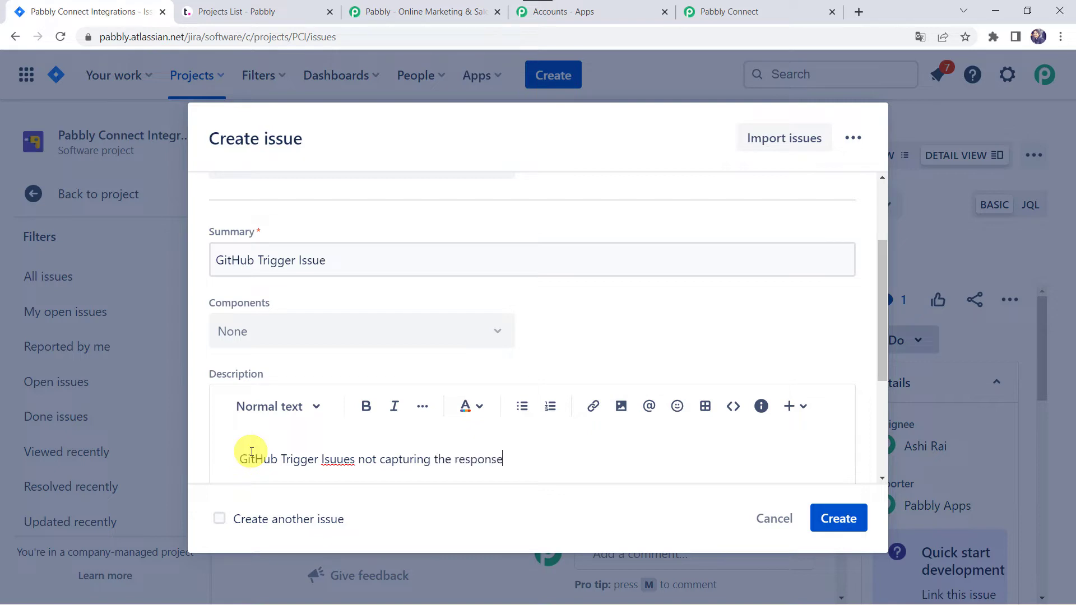
{"action": "left_click", "coordinate": [336, 465]}
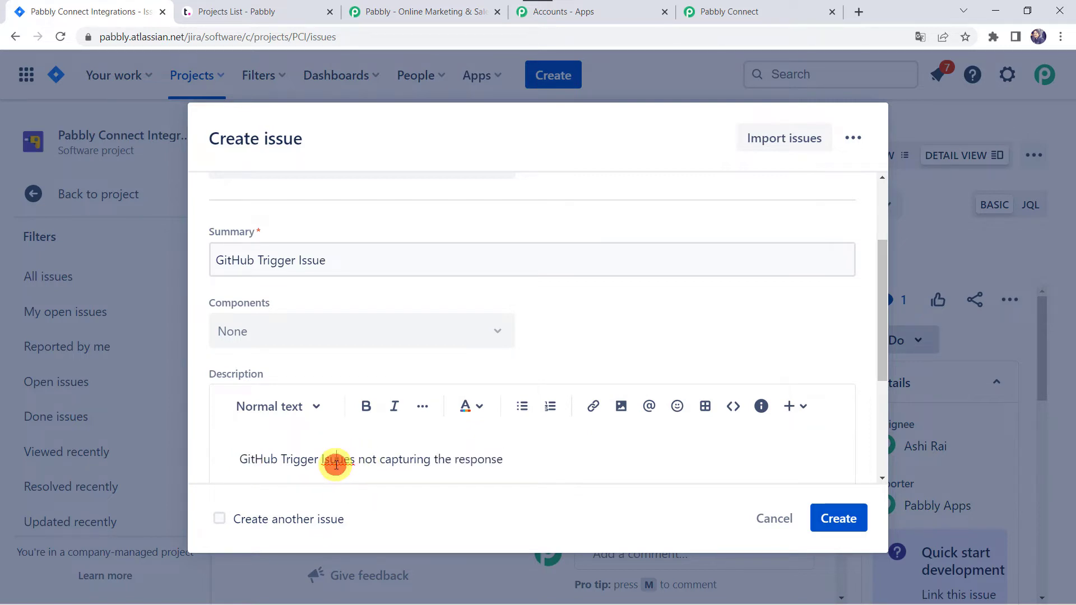
{"action": "key", "text": "BackSpace"}
{"action": "type", "text": "s"}
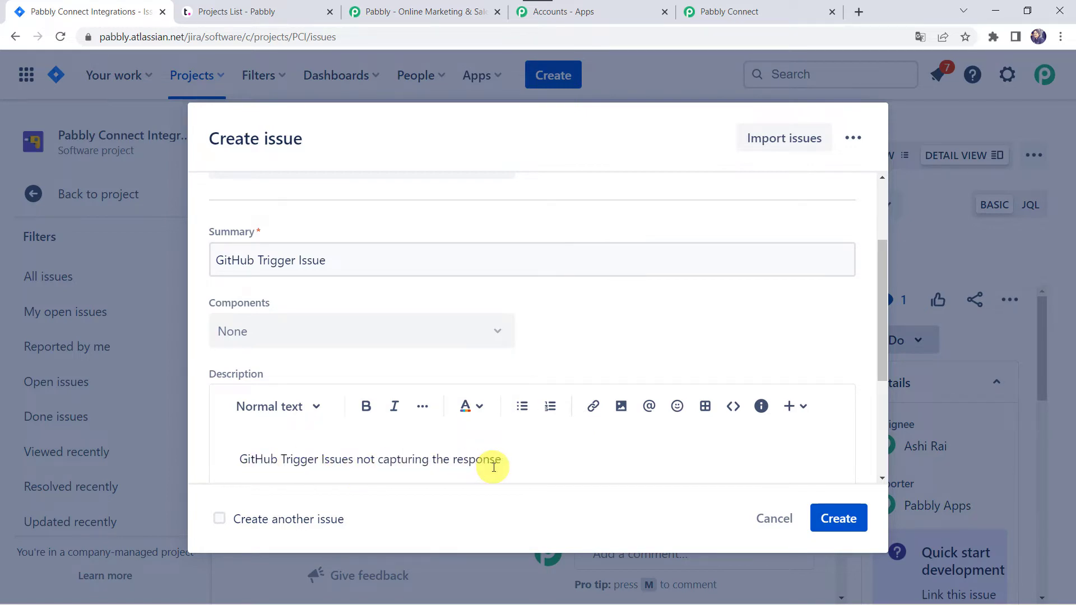
{"action": "scroll", "coordinate": [504, 454], "scroll_direction": "down", "scroll_amount": 1}
{"action": "left_click", "coordinate": [521, 388]}
{"action": "type", "text": "."}
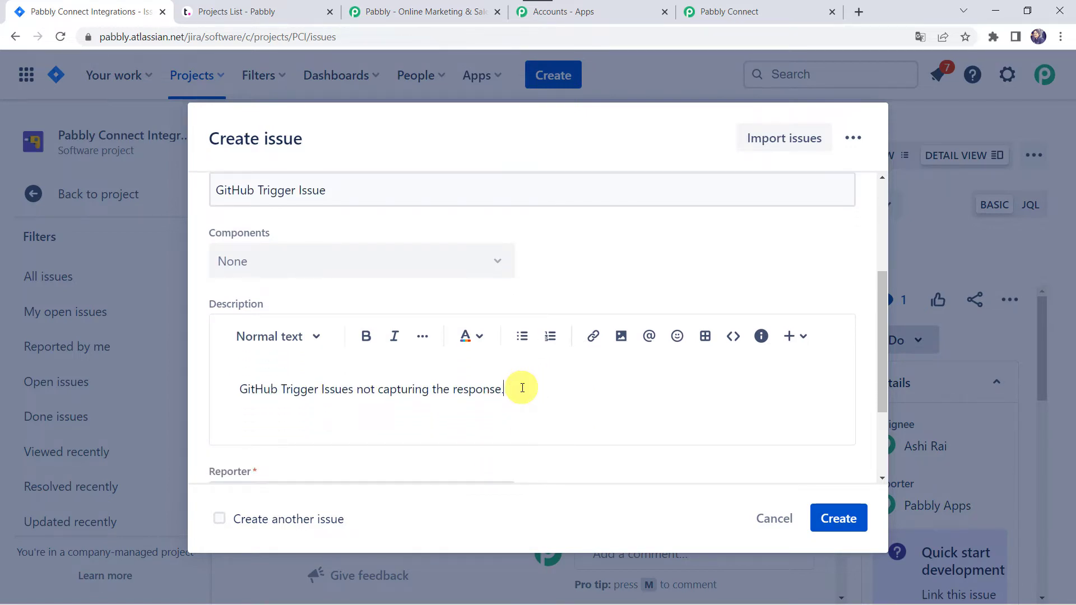
Step: Assign the new issue to the same team member as the Jotform Issue and create it
{"action": "scroll", "coordinate": [528, 388], "scroll_direction": "down", "scroll_amount": 2}
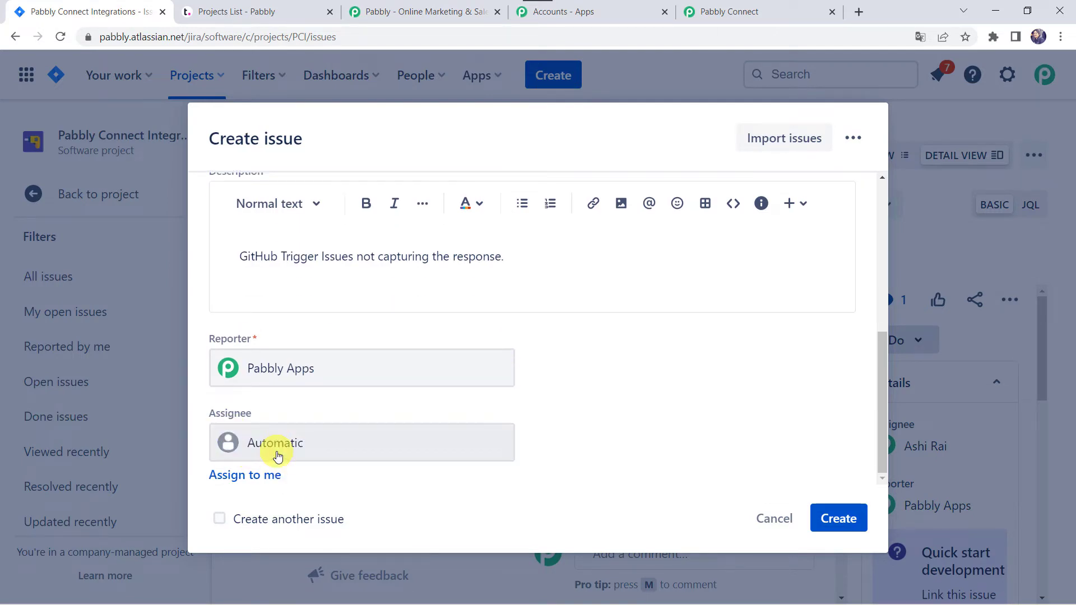
{"action": "left_click", "coordinate": [277, 455]}
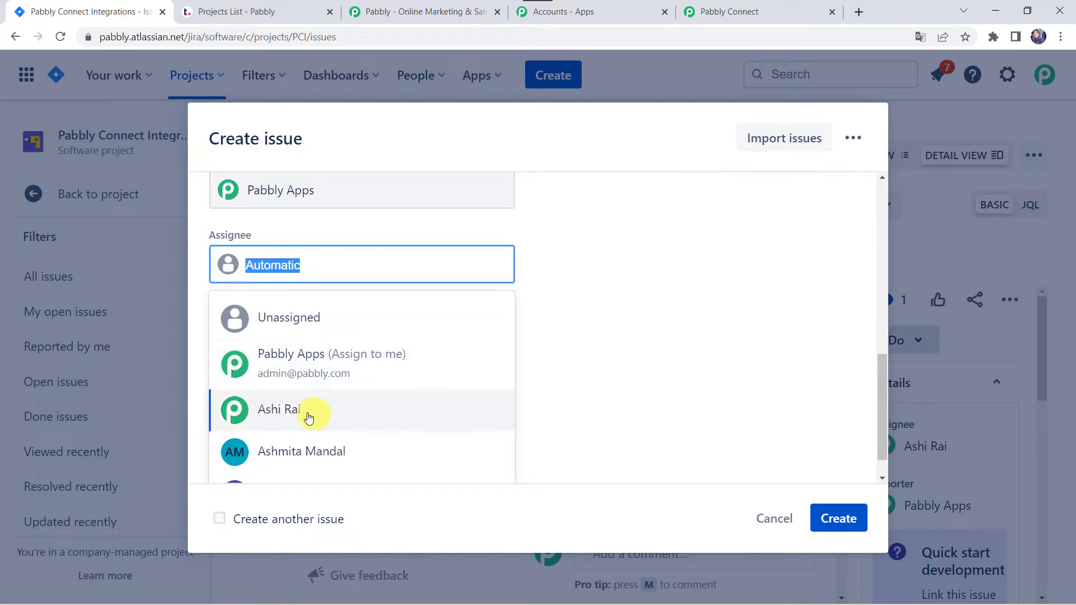
{"action": "left_click", "coordinate": [311, 413]}
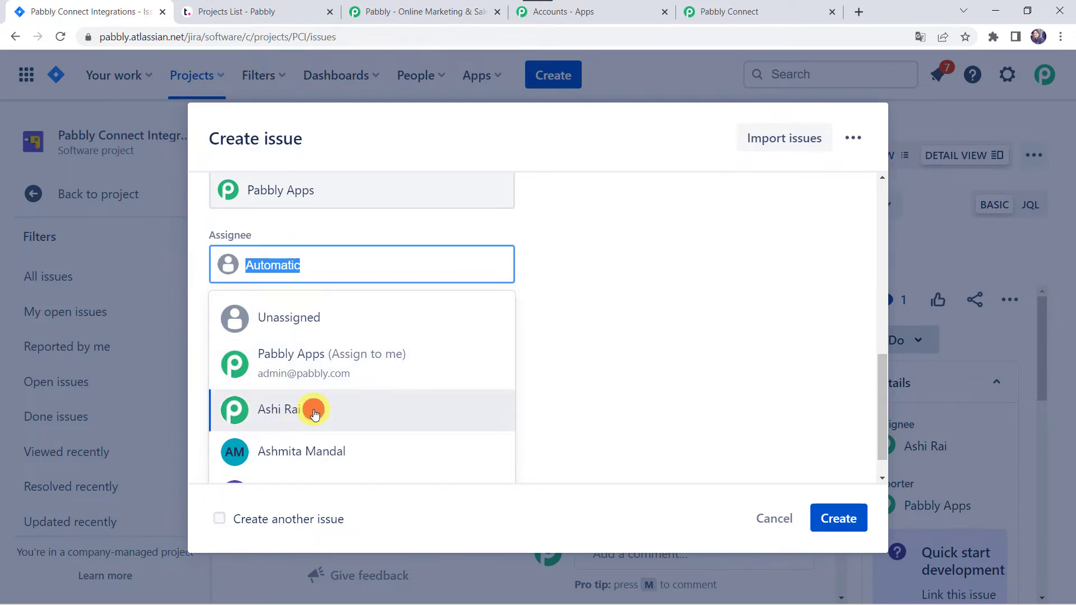
{"action": "left_click", "coordinate": [835, 518]}
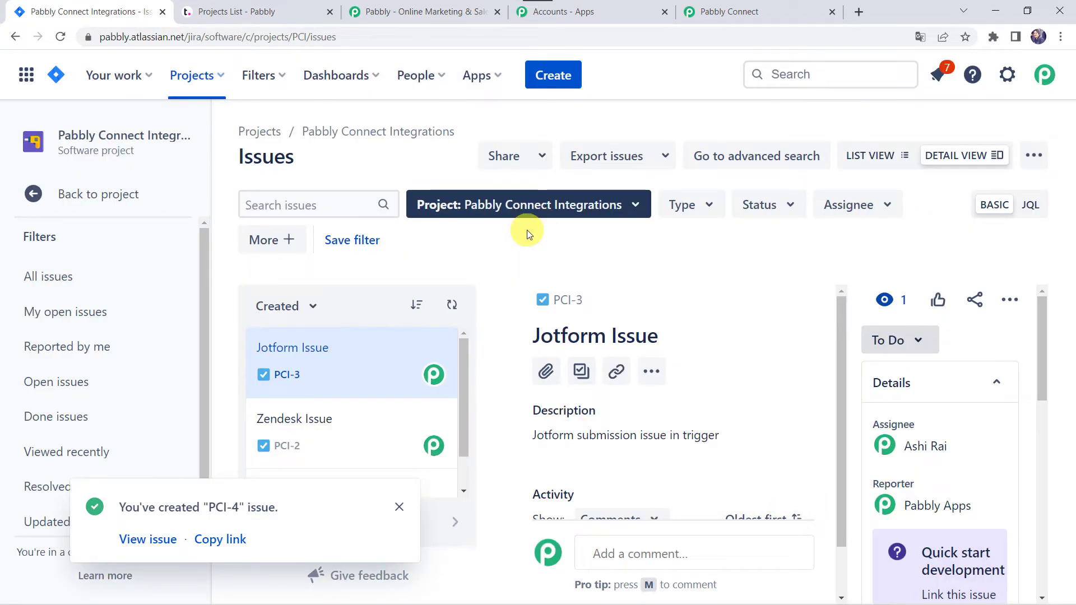
Step: Switch to Pabbly Connect and examine the received webhook response for the issue's project name, description and summary
{"action": "left_click", "coordinate": [728, 11]}
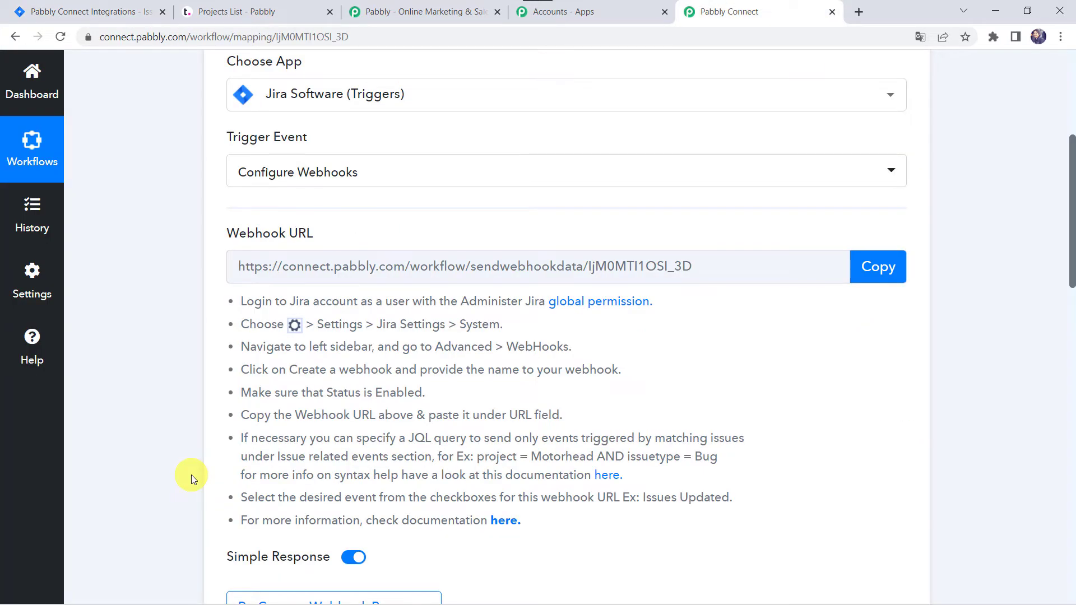
{"action": "scroll", "coordinate": [190, 475], "scroll_direction": "down", "scroll_amount": 4}
{"action": "scroll", "coordinate": [191, 475], "scroll_direction": "down", "scroll_amount": 6}
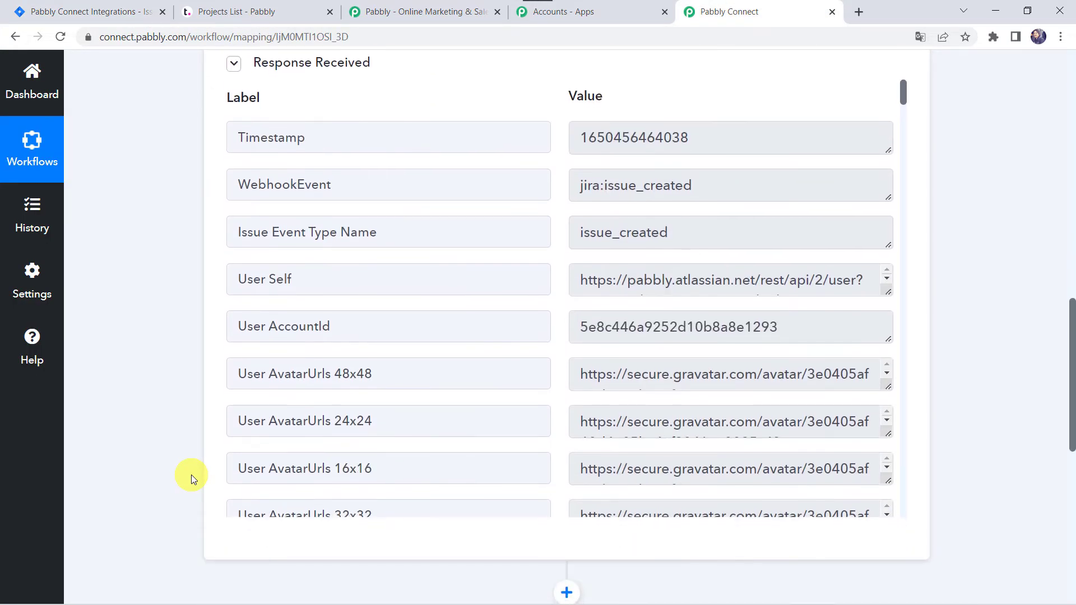
{"action": "scroll", "coordinate": [423, 399], "scroll_direction": "down", "scroll_amount": 20}
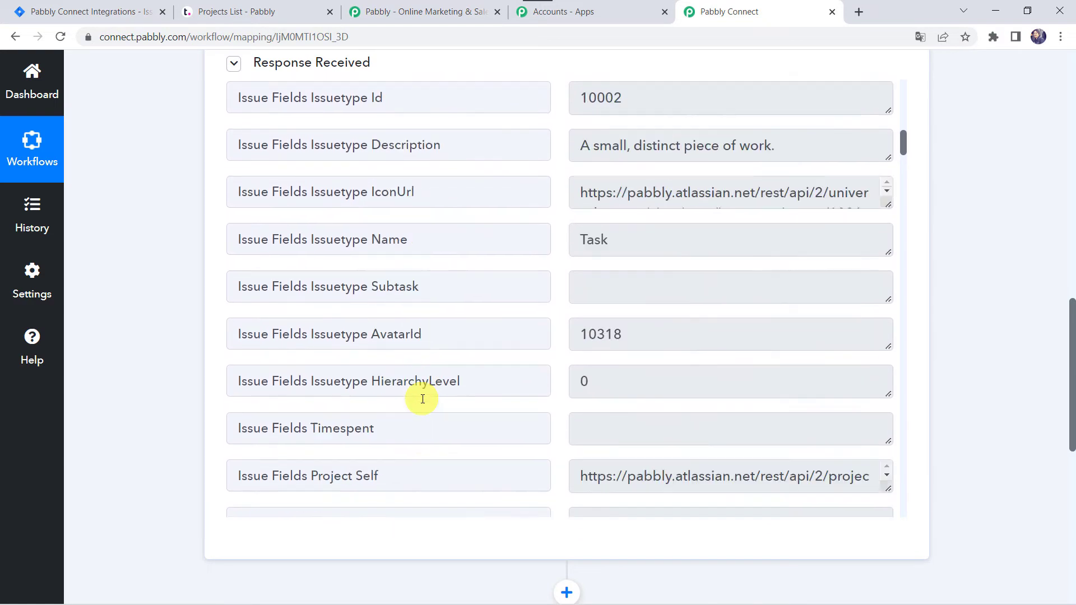
{"action": "scroll", "coordinate": [423, 399], "scroll_direction": "down", "scroll_amount": 2}
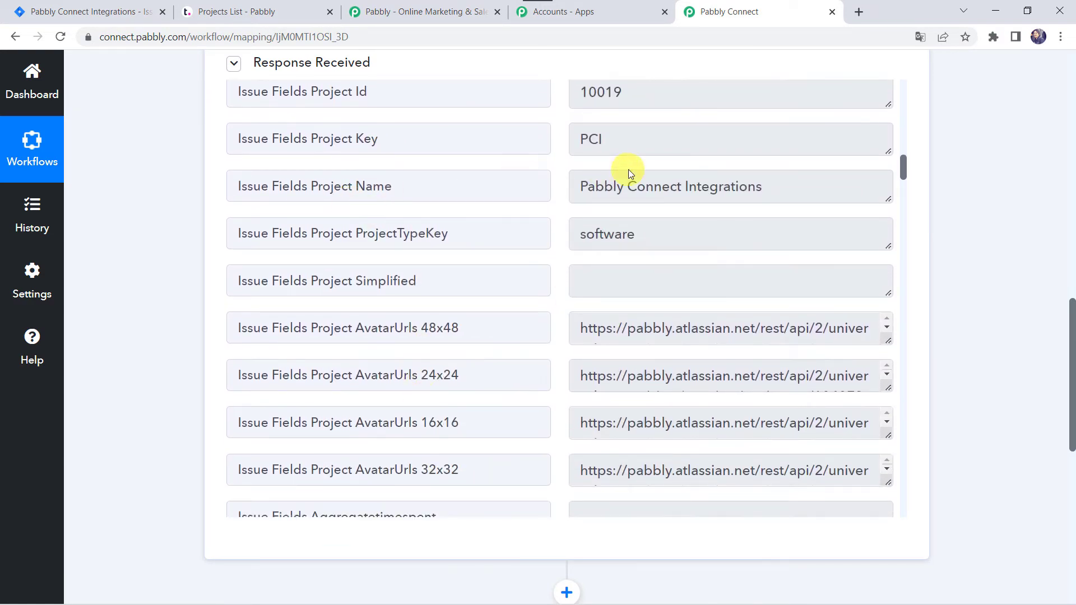
{"action": "scroll", "coordinate": [407, 457], "scroll_direction": "down", "scroll_amount": 20}
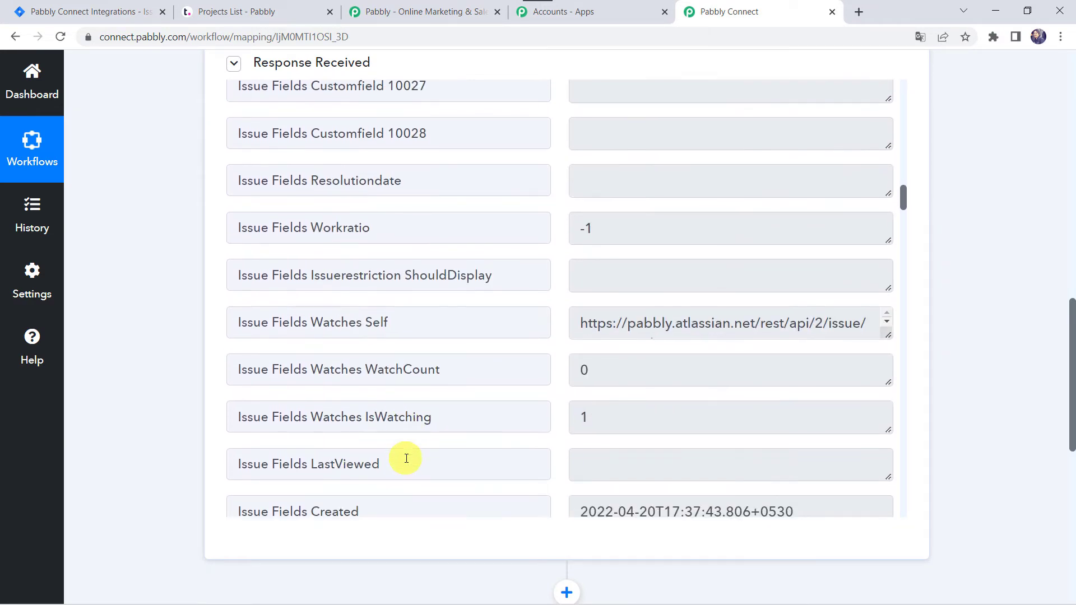
{"action": "scroll", "coordinate": [406, 459], "scroll_direction": "down", "scroll_amount": 15}
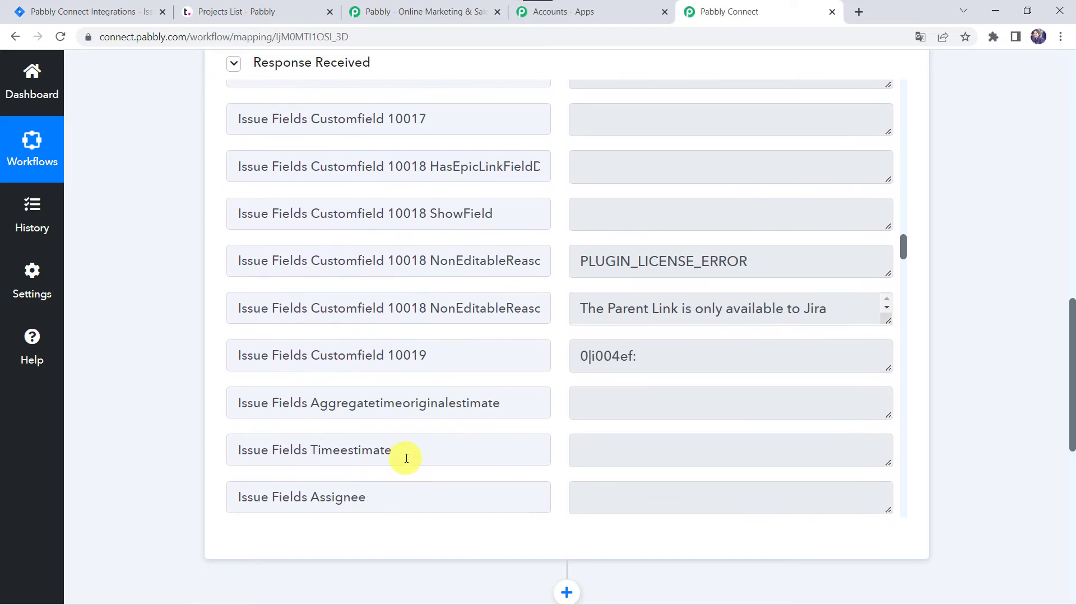
{"action": "scroll", "coordinate": [406, 458], "scroll_direction": "down", "scroll_amount": 11}
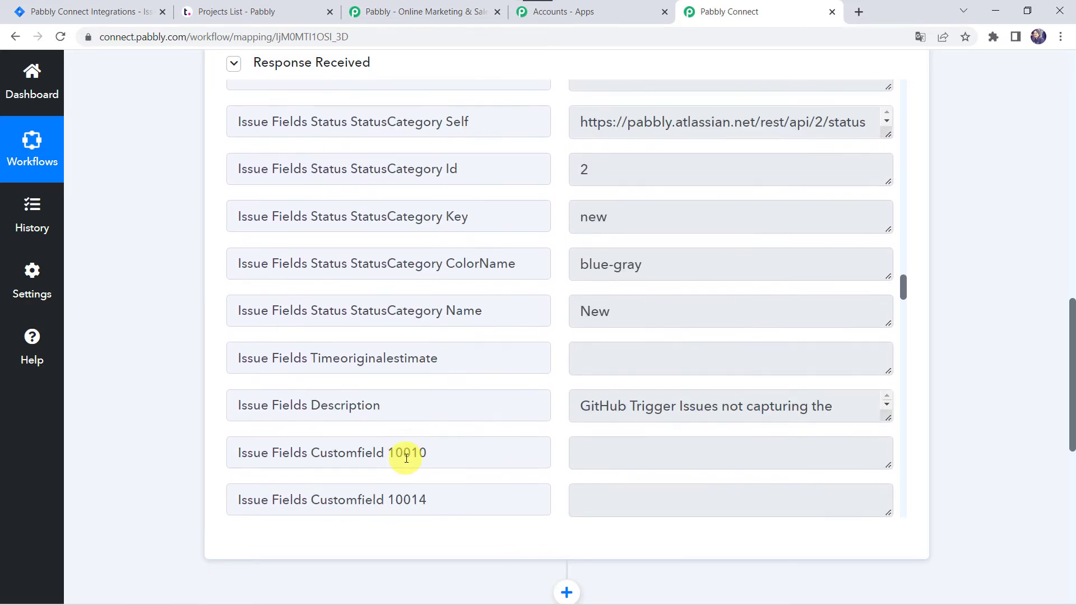
{"action": "scroll", "coordinate": [406, 458], "scroll_direction": "down", "scroll_amount": 1}
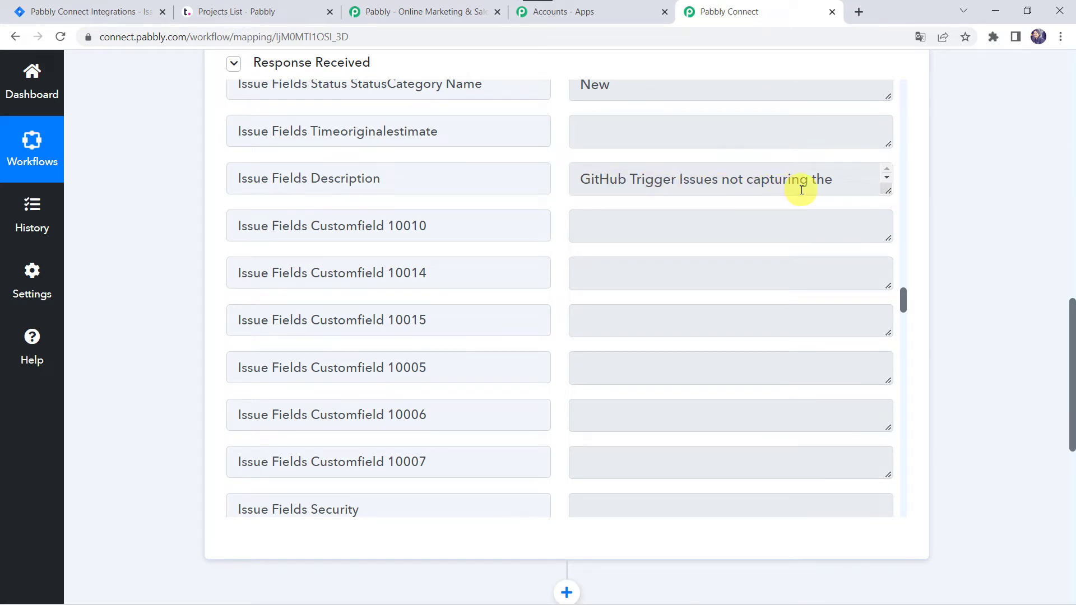
{"action": "scroll", "coordinate": [420, 461], "scroll_direction": "down", "scroll_amount": 6}
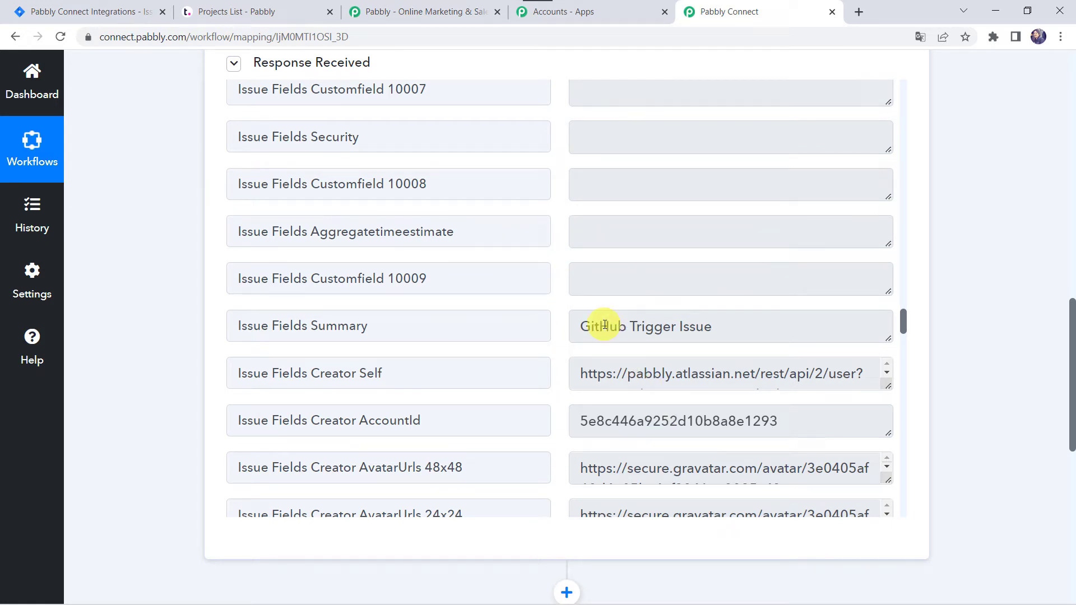
Step: Set the workflow's next action to the Teamwork app with the Create Task event
{"action": "scroll", "coordinate": [174, 476], "scroll_direction": "down", "scroll_amount": 6}
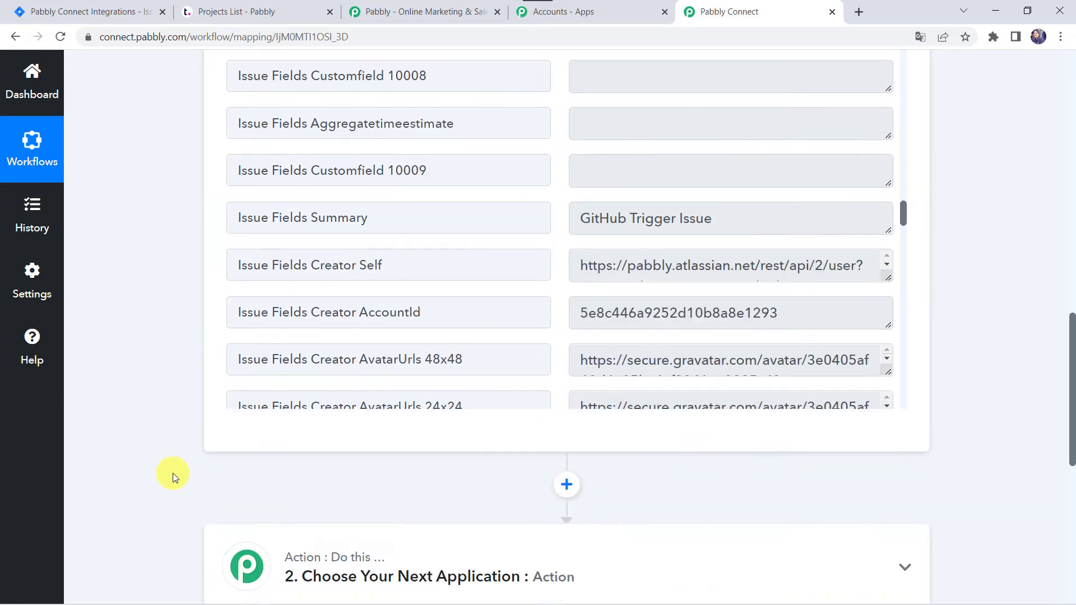
{"action": "left_click", "coordinate": [523, 335]}
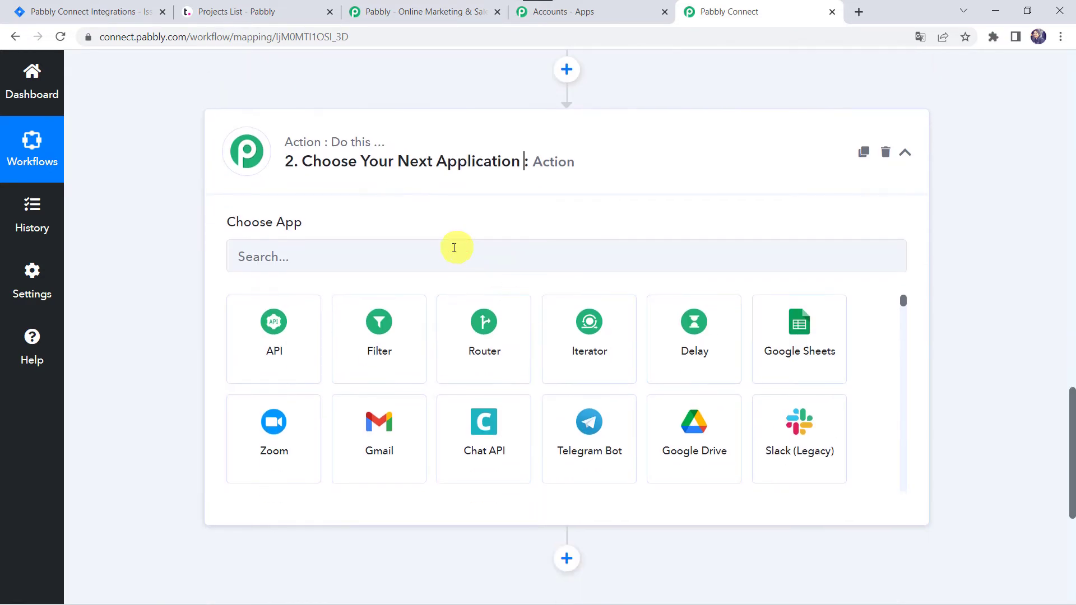
{"action": "left_click", "coordinate": [452, 248]}
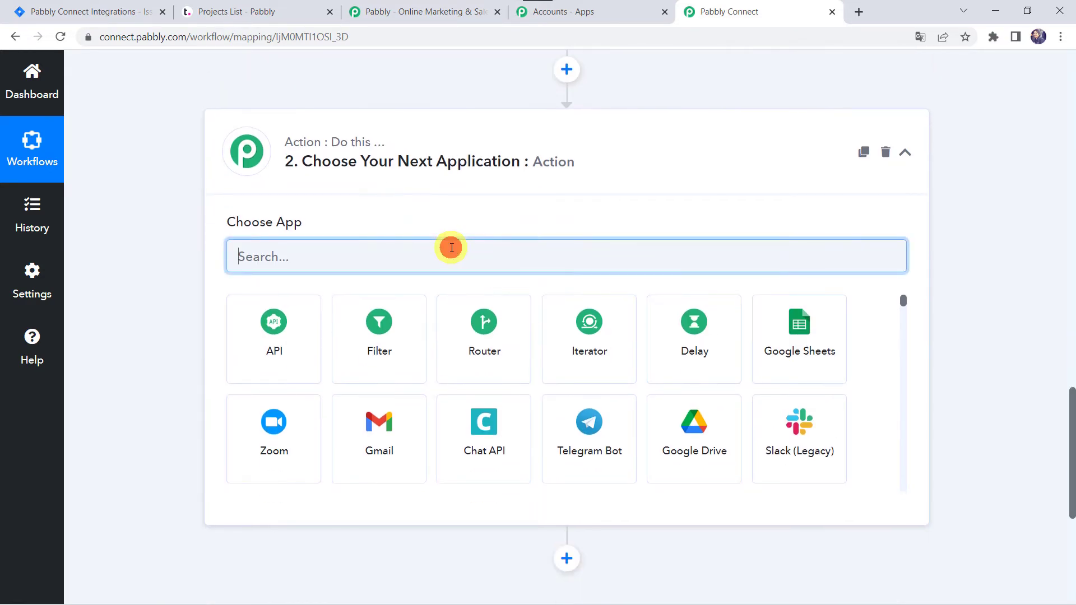
{"action": "type", "text": "Teamwo"}
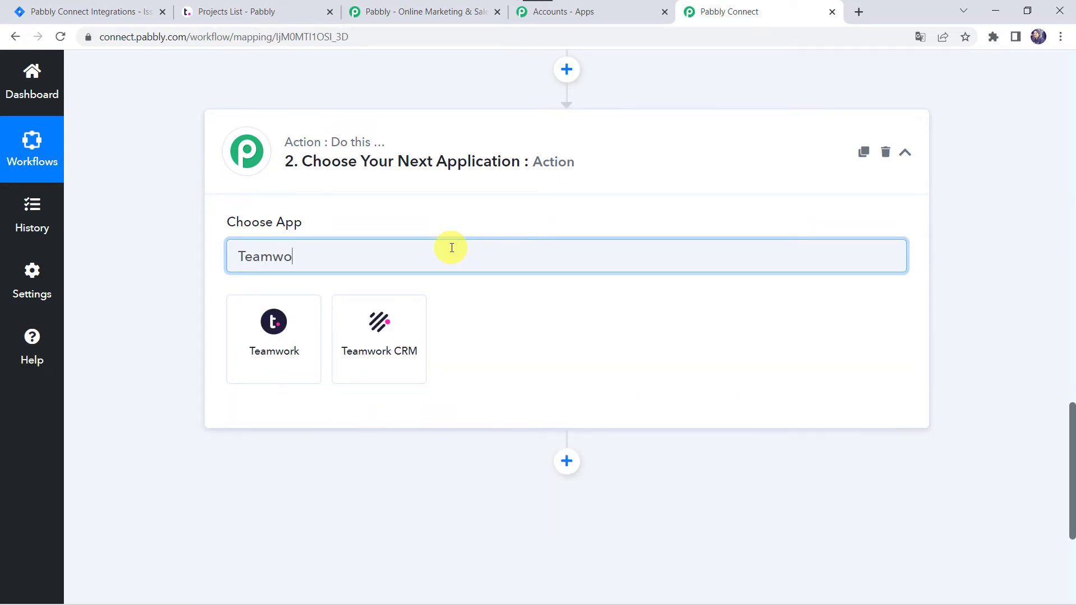
{"action": "left_click", "coordinate": [251, 342]}
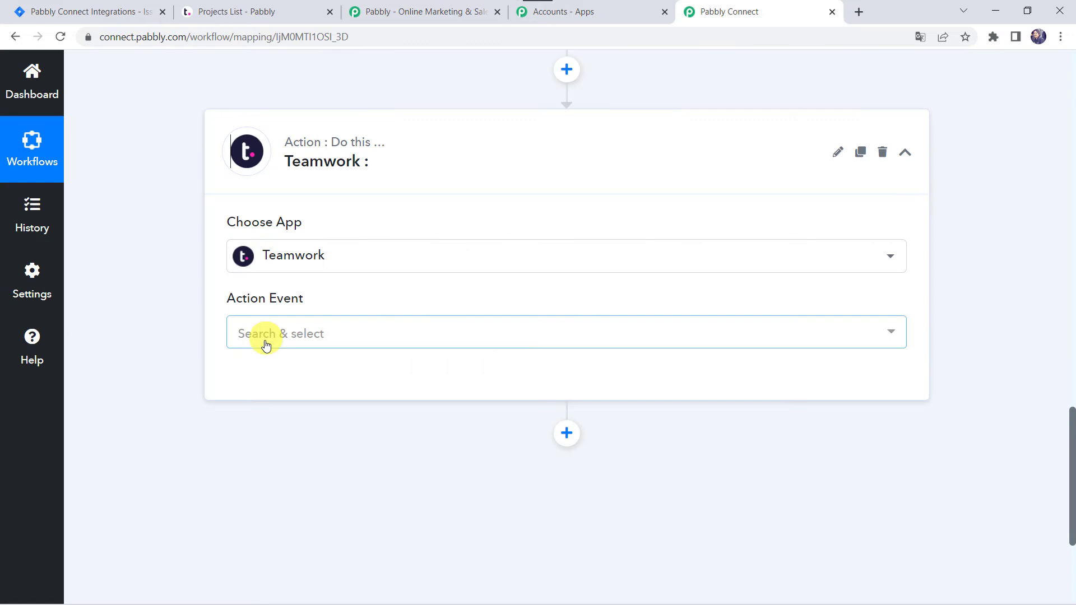
{"action": "left_click", "coordinate": [265, 347]}
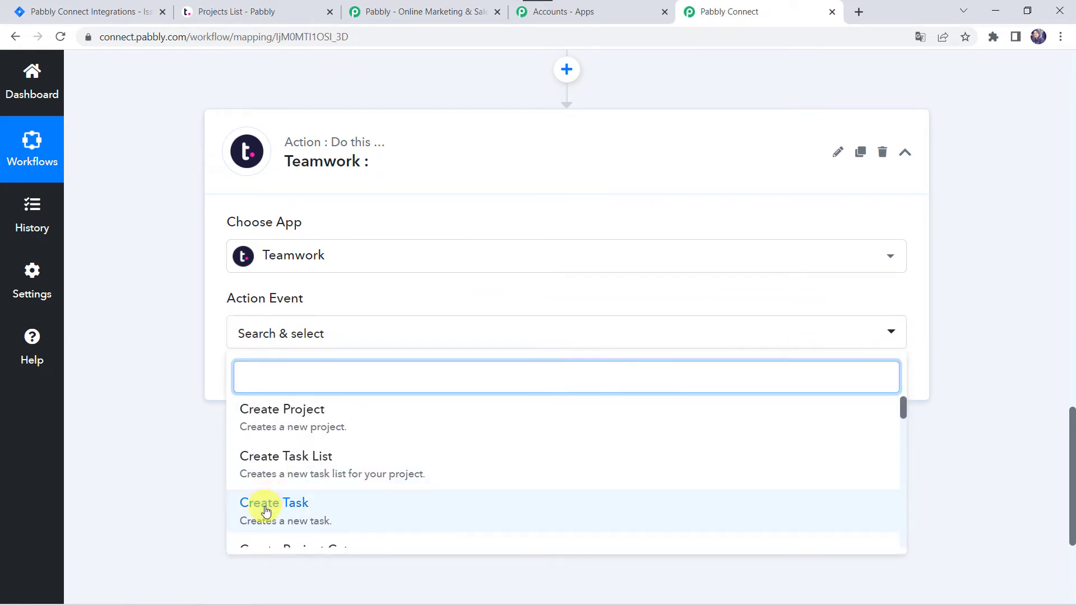
{"action": "left_click", "coordinate": [265, 511]}
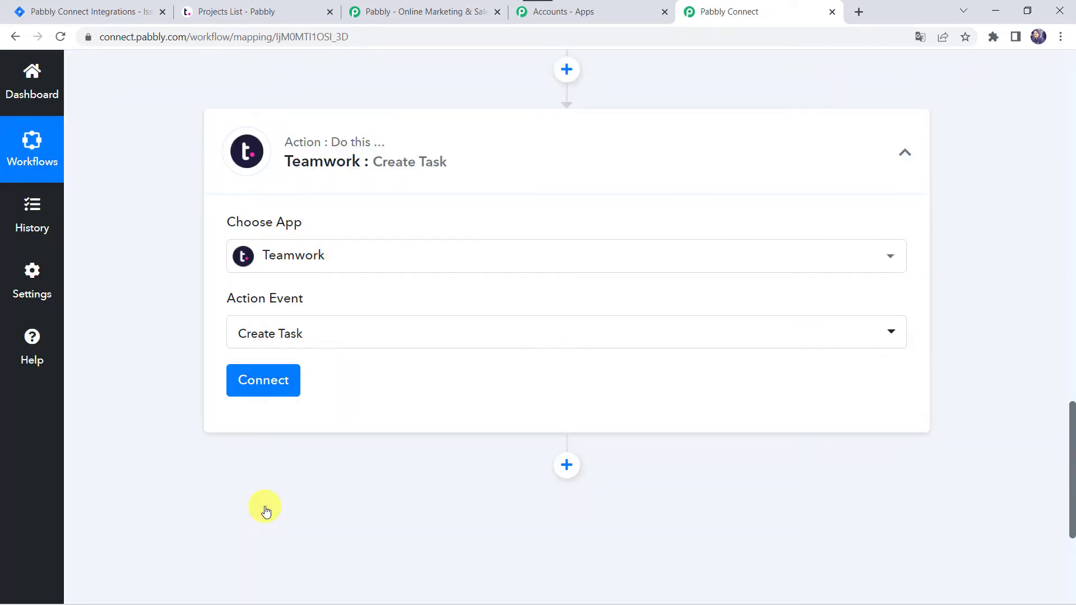
Step: Start a new Teamwork connection for the action and enter the subdomain pabbly2.eu from the Teamwork site's URL
{"action": "left_click", "coordinate": [251, 380]}
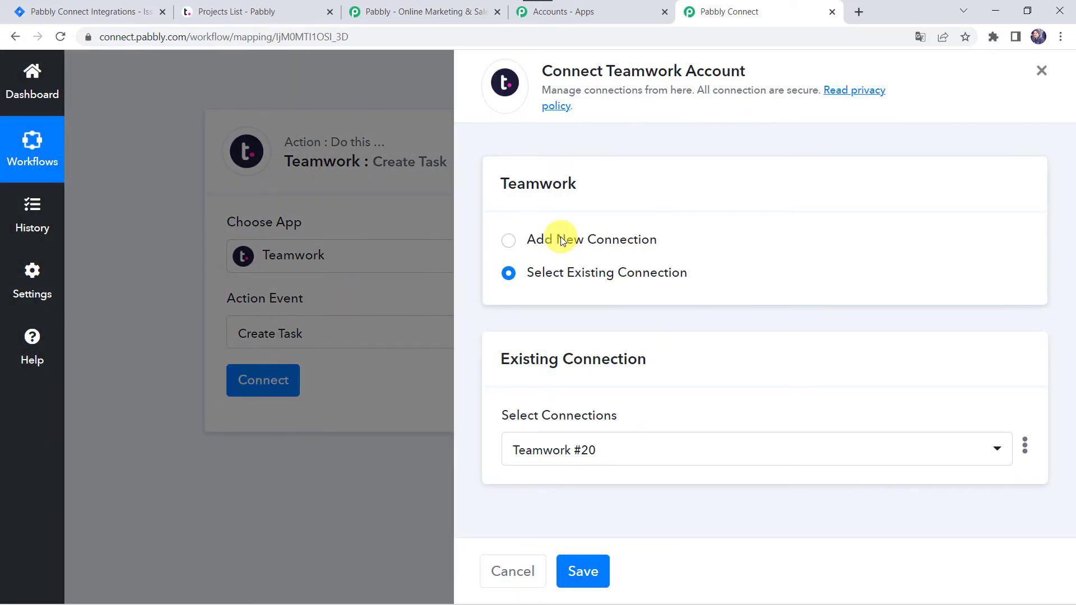
{"action": "left_click", "coordinate": [561, 240]}
{"action": "scroll", "coordinate": [588, 431], "scroll_direction": "down", "scroll_amount": 3}
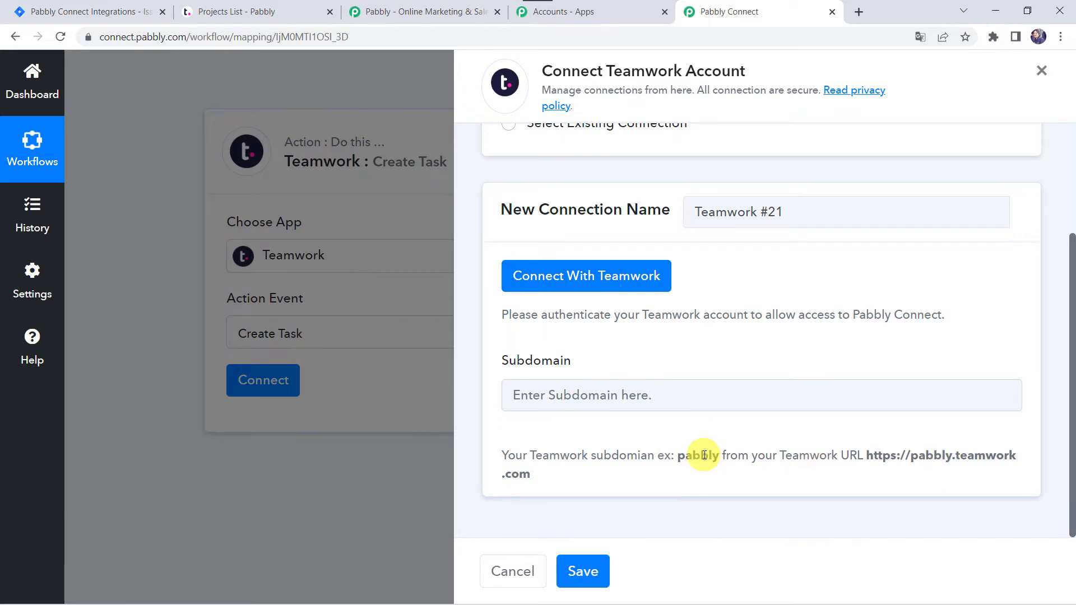
{"action": "left_click", "coordinate": [267, 16]}
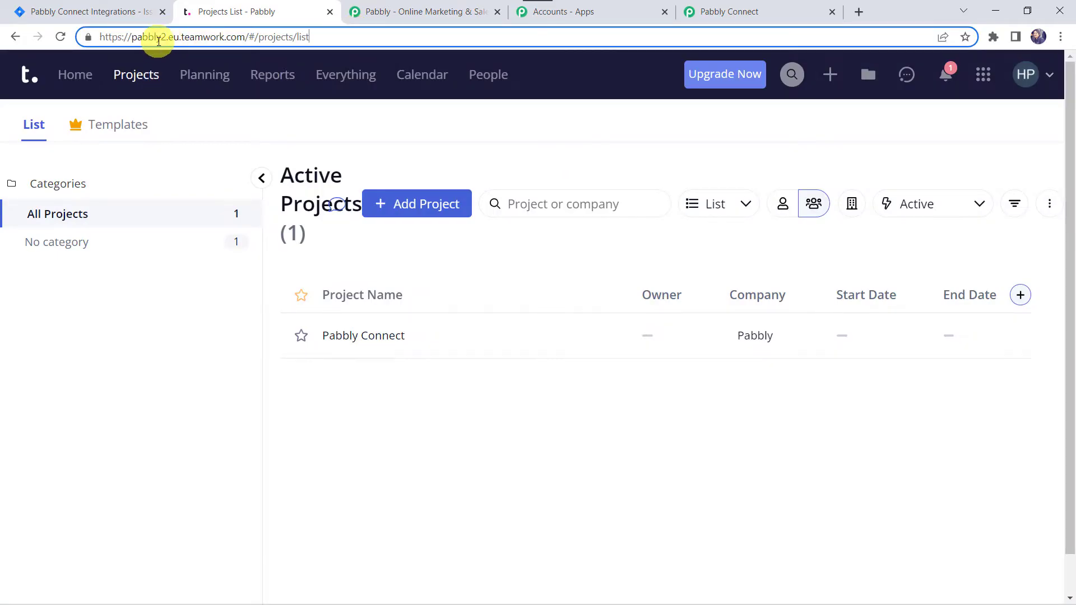
{"action": "double_click", "coordinate": [158, 41]}
{"action": "left_click", "coordinate": [776, 8]}
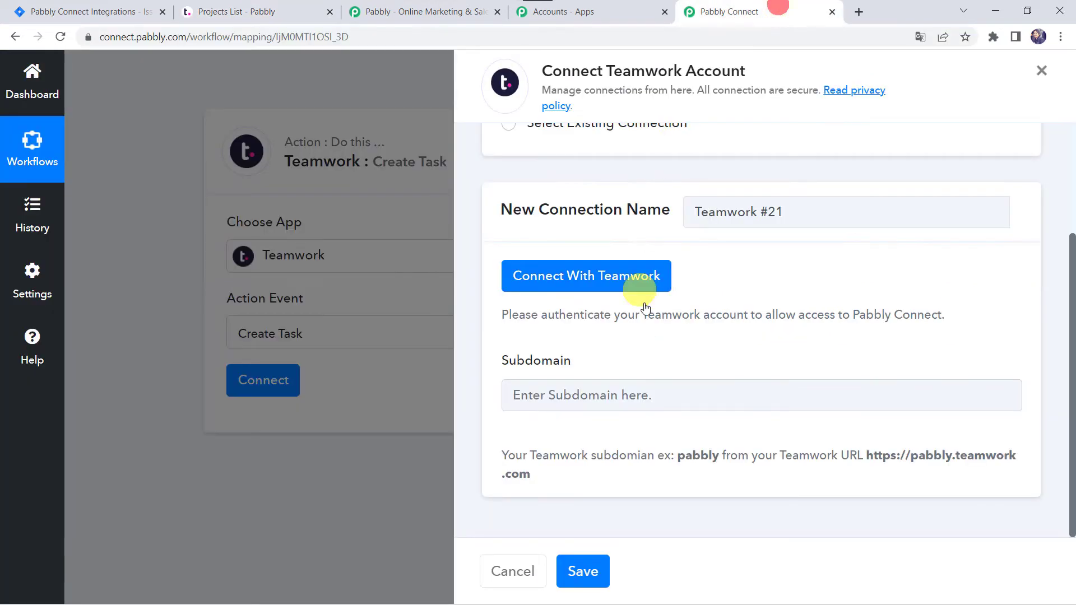
{"action": "left_click", "coordinate": [570, 393]}
{"action": "type", "text": "pabbly2.eu"}
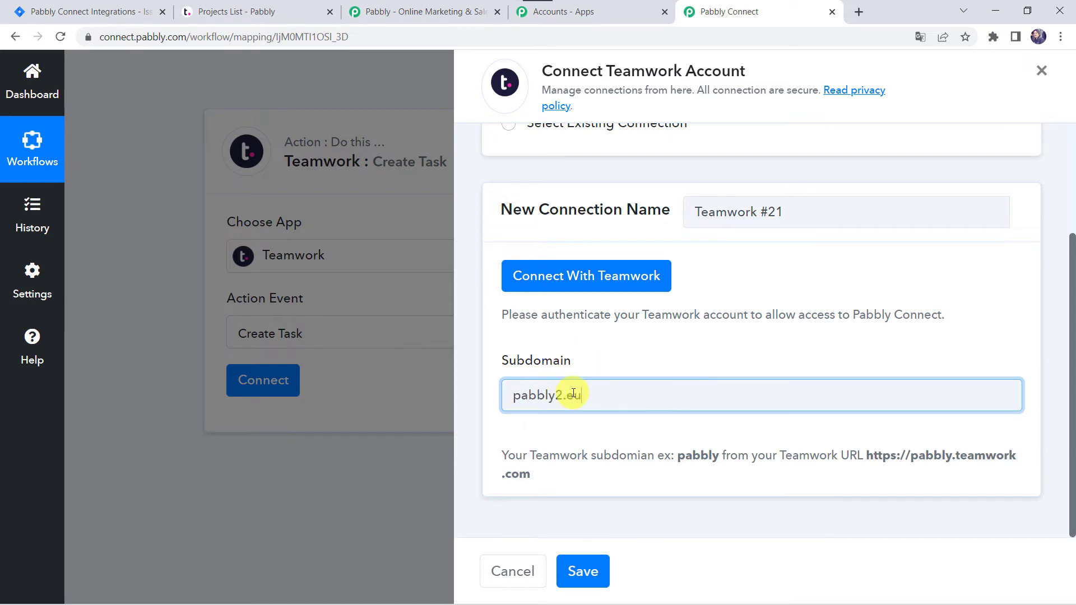
Step: Authenticate the new connection by logging in to Teamwork with the saved account credentials
{"action": "left_click", "coordinate": [583, 280]}
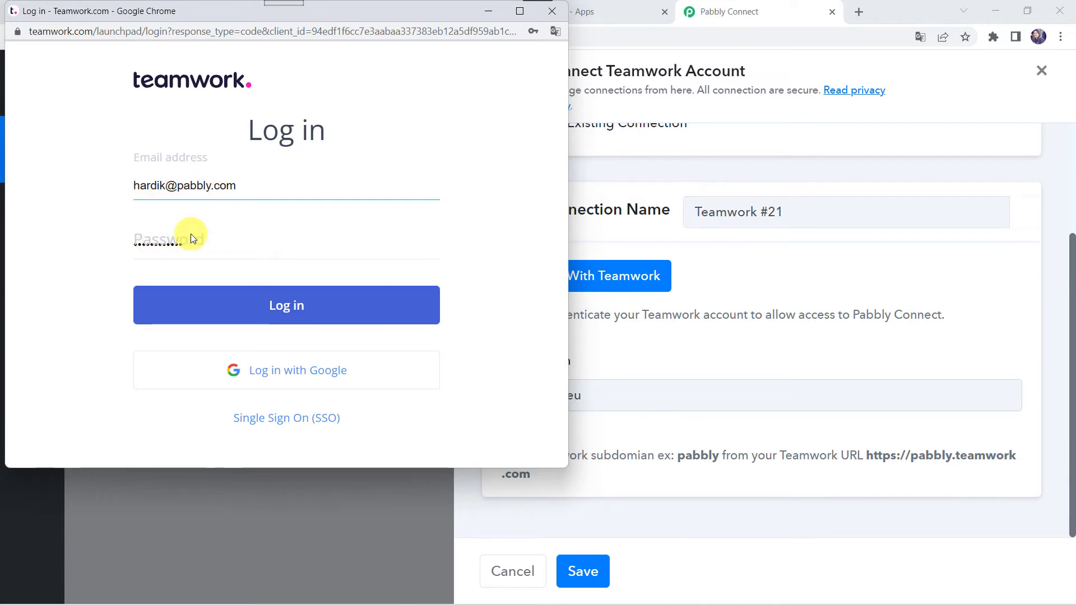
{"action": "left_click", "coordinate": [296, 311]}
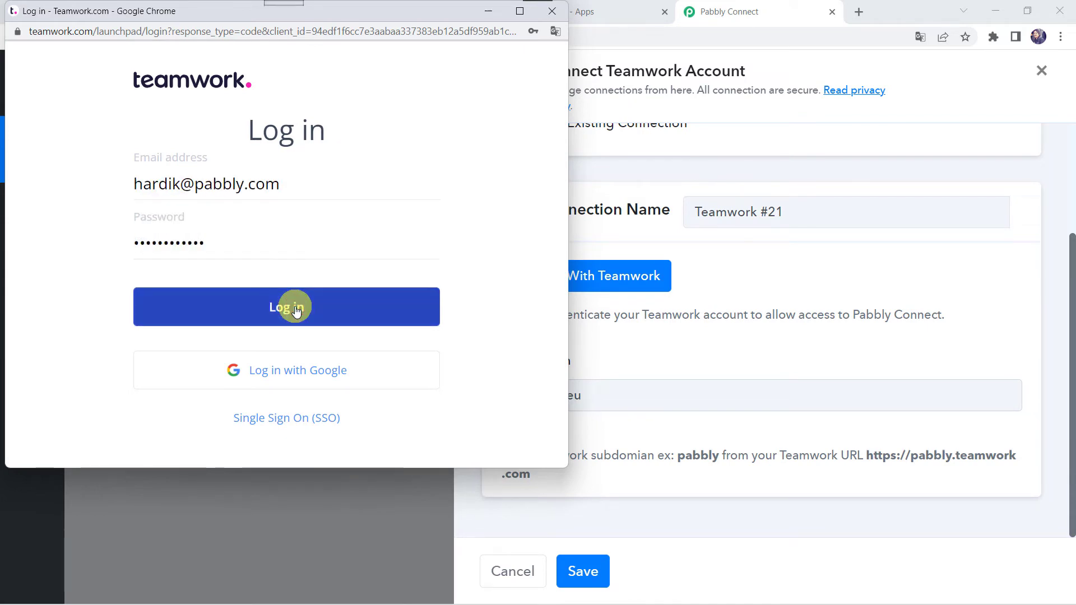
{"action": "left_click", "coordinate": [296, 312]}
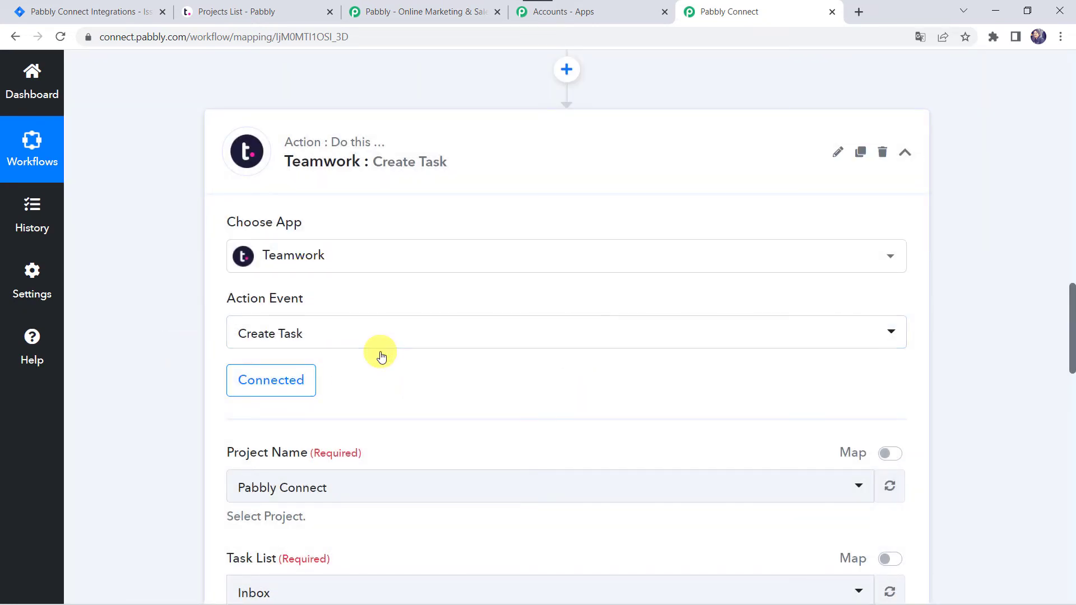
Step: Compare the action's project with Teamwork, and examine the Pabbly Connect project's task lists, including Priority Tasks (#2)
{"action": "scroll", "coordinate": [243, 263], "scroll_direction": "down", "scroll_amount": 3}
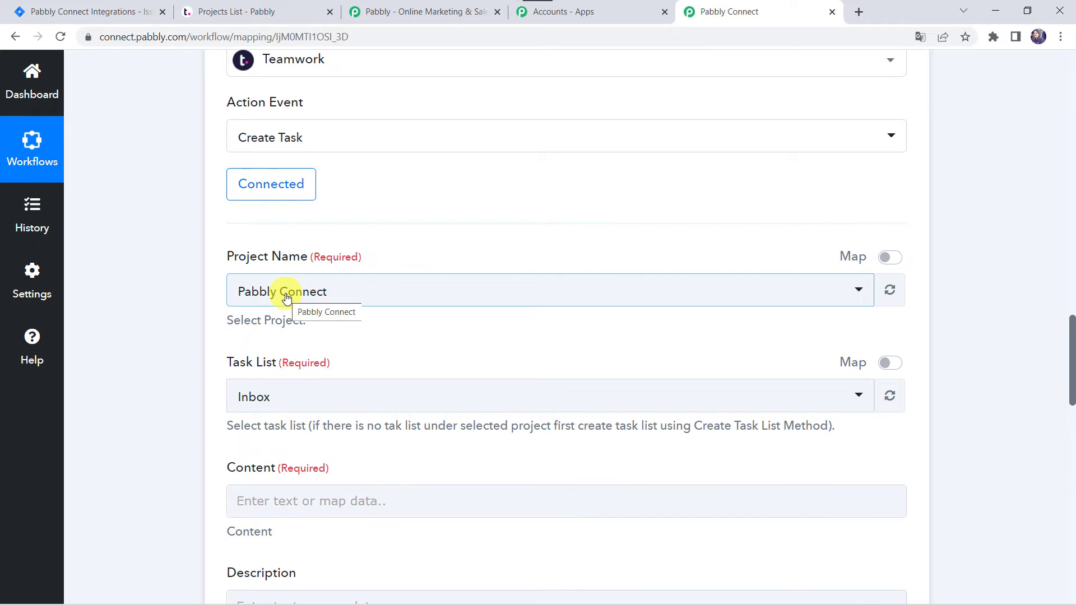
{"action": "left_click", "coordinate": [263, 15]}
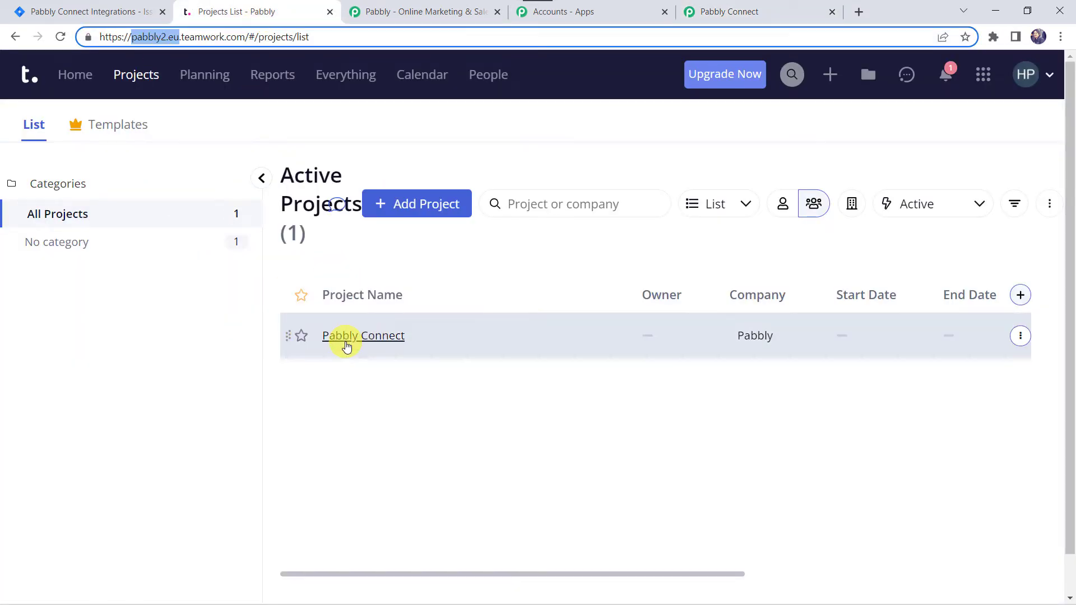
{"action": "left_click", "coordinate": [728, 12]}
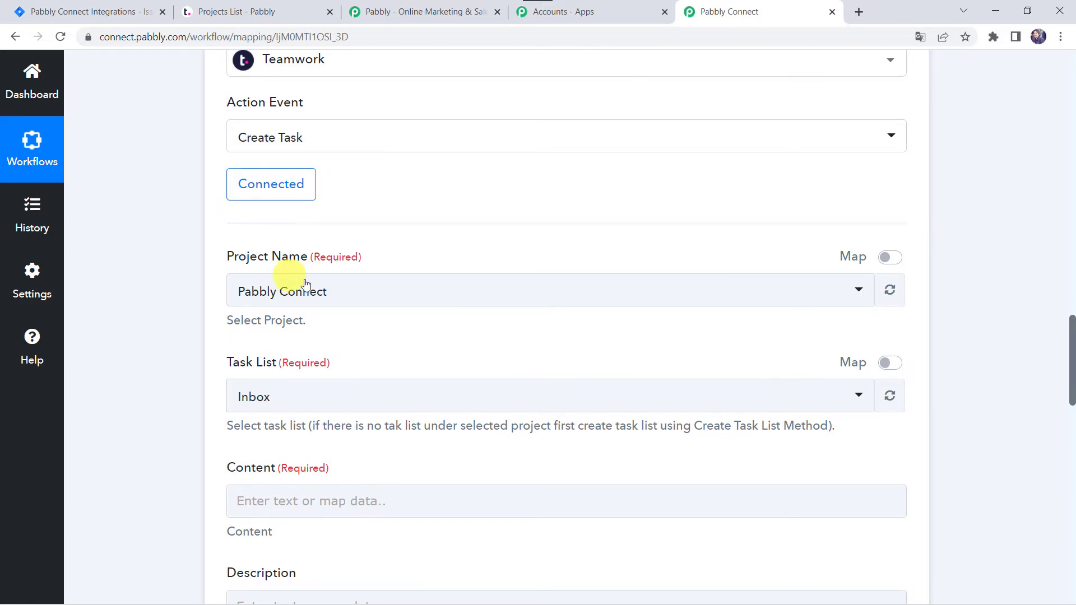
{"action": "left_click", "coordinate": [269, 17]}
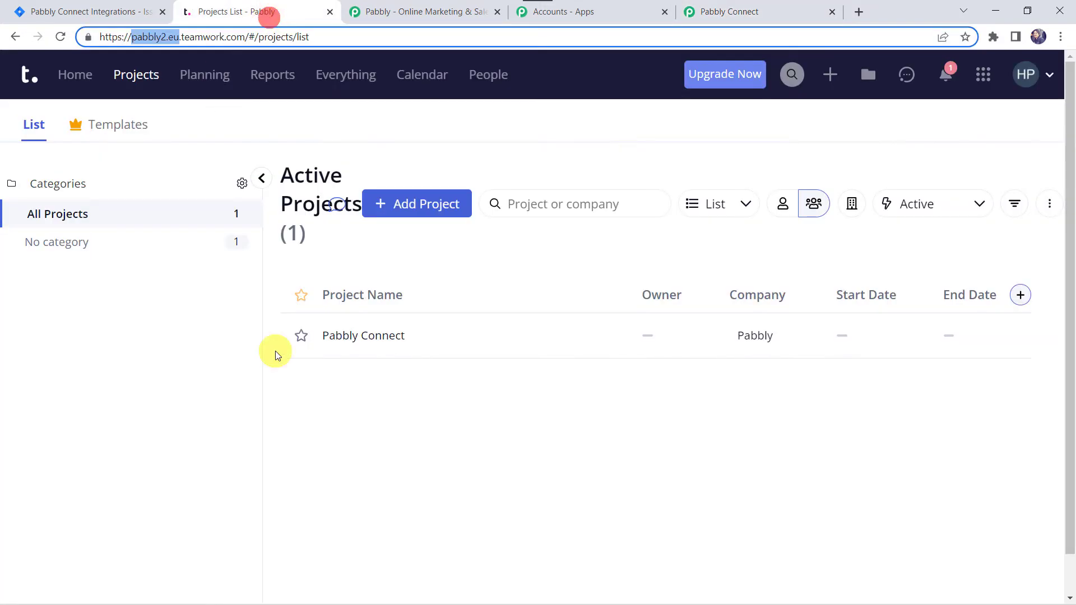
{"action": "left_click", "coordinate": [360, 338]}
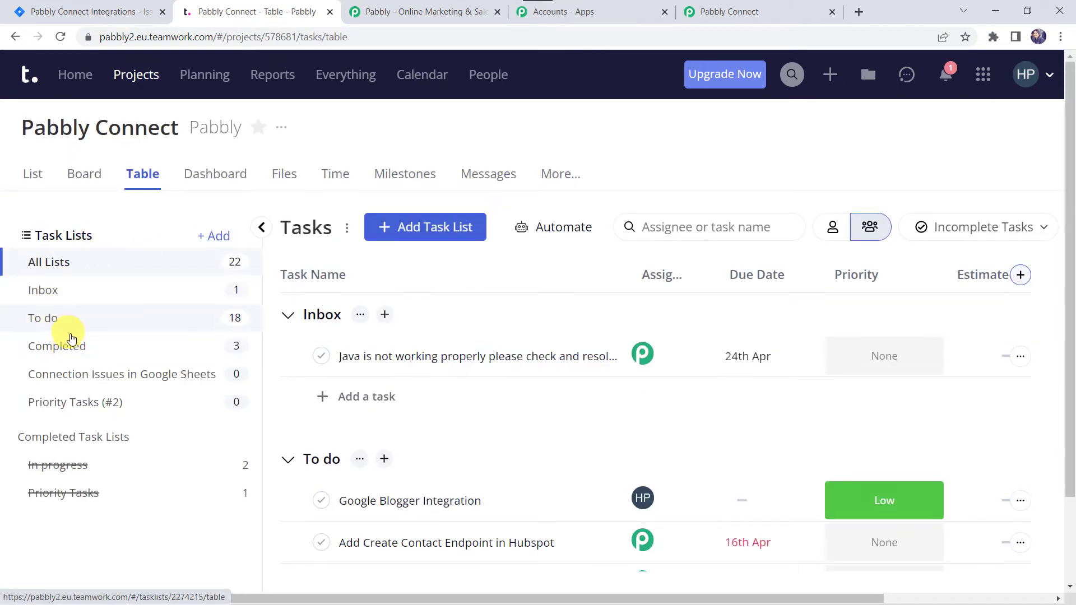
{"action": "left_click", "coordinate": [112, 411]}
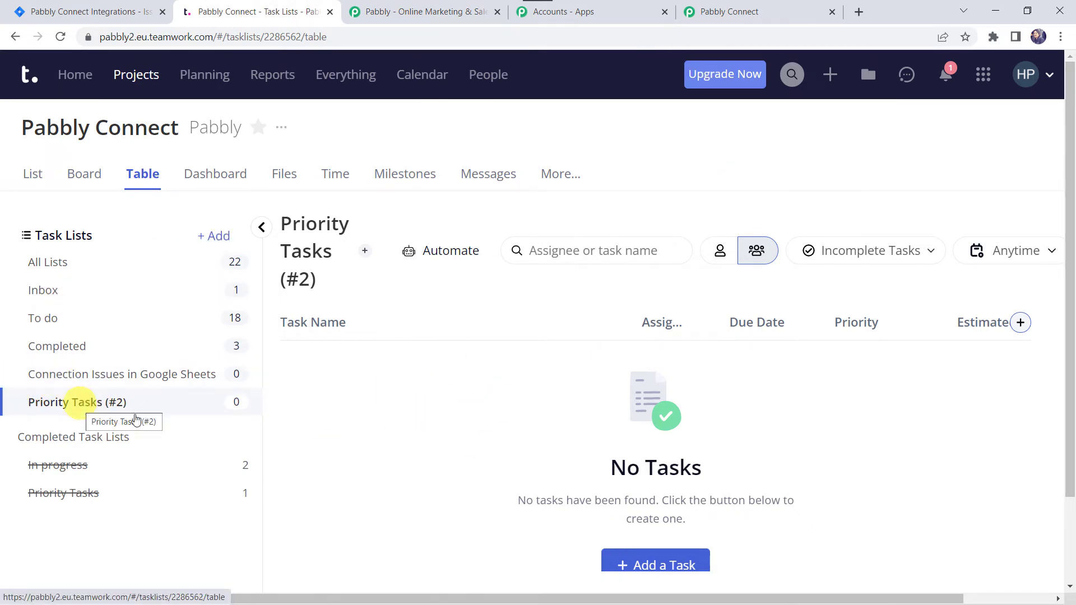
Step: Return to Pabbly Connect, refresh the action's task lists and choose Priority Tasks (#2)
{"action": "left_click", "coordinate": [779, 7]}
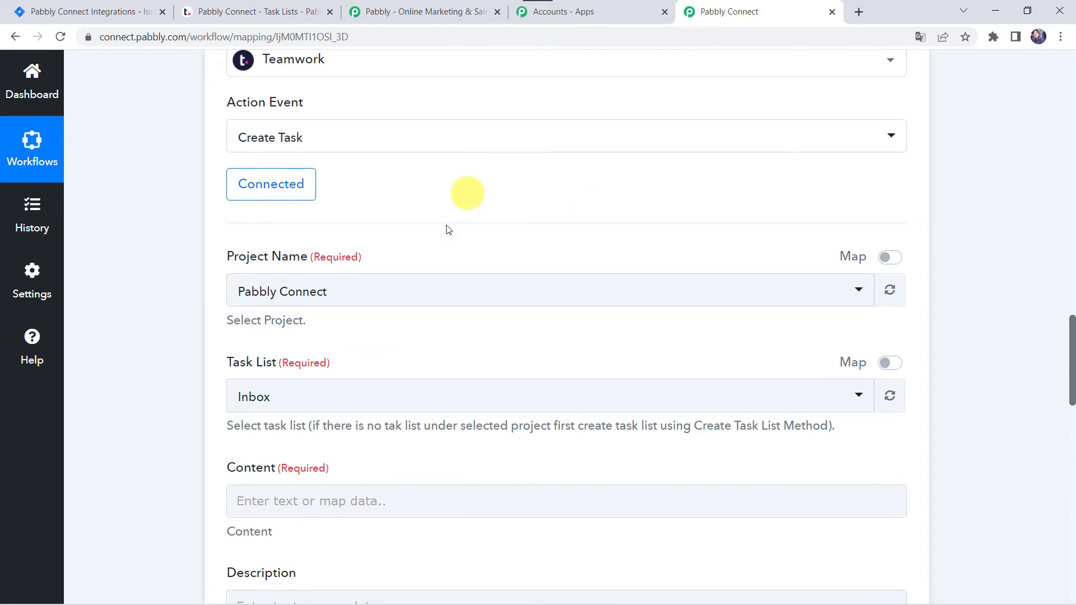
{"action": "left_click", "coordinate": [891, 397]}
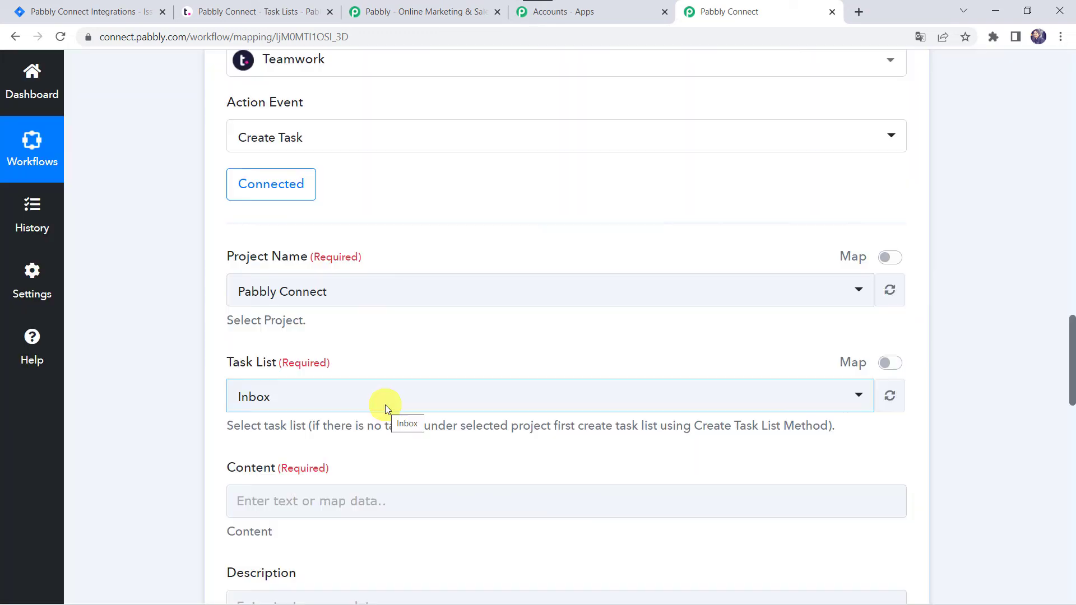
{"action": "left_click", "coordinate": [293, 402]}
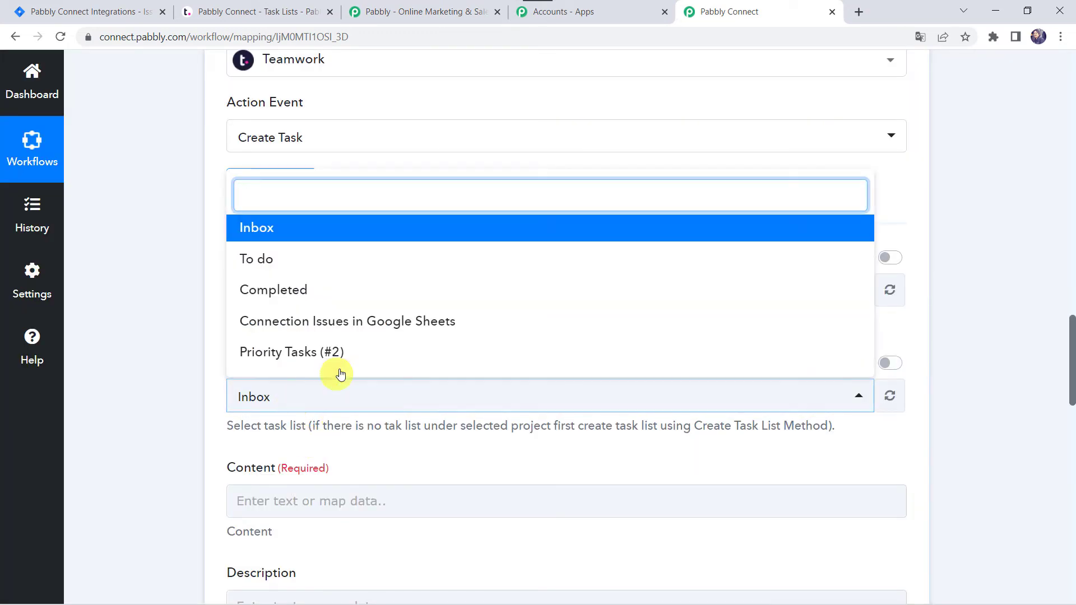
{"action": "left_click", "coordinate": [288, 349]}
Step: Map the task's Content to Issue Fields Summary from the Jira trigger data, filtering the data by "git"
{"action": "scroll", "coordinate": [127, 463], "scroll_direction": "down", "scroll_amount": 4}
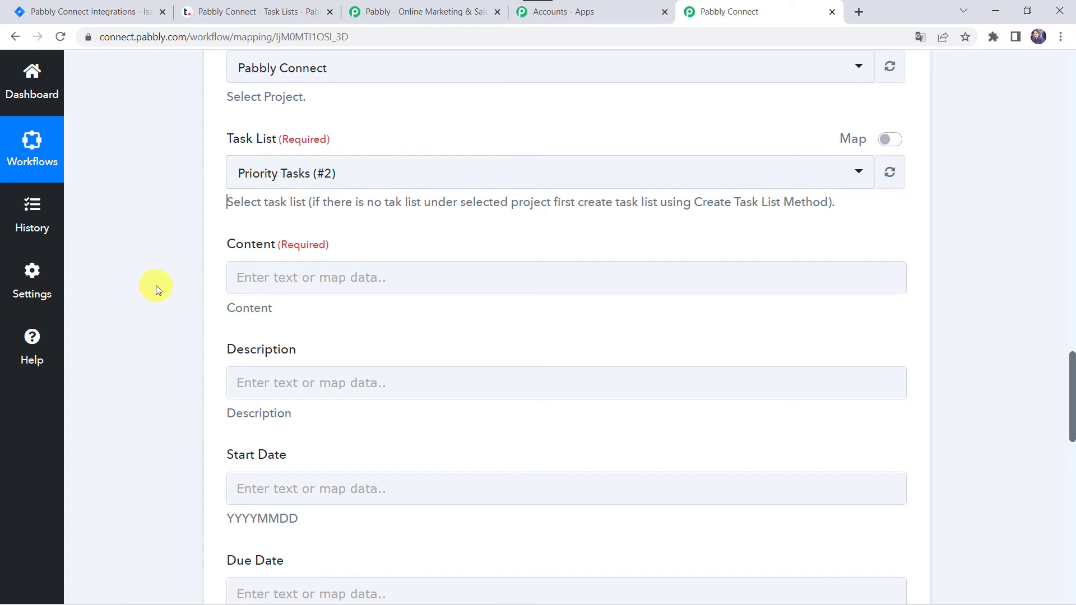
{"action": "scroll", "coordinate": [156, 285], "scroll_direction": "up", "scroll_amount": 10}
{"action": "scroll", "coordinate": [156, 285], "scroll_direction": "up", "scroll_amount": 3}
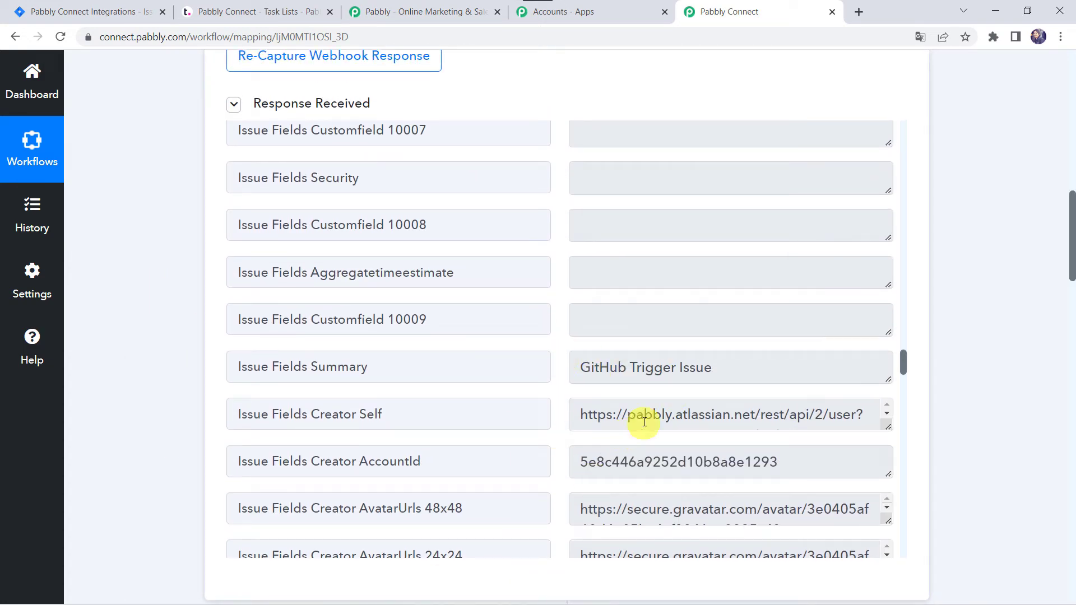
{"action": "scroll", "coordinate": [159, 493], "scroll_direction": "down", "scroll_amount": 10}
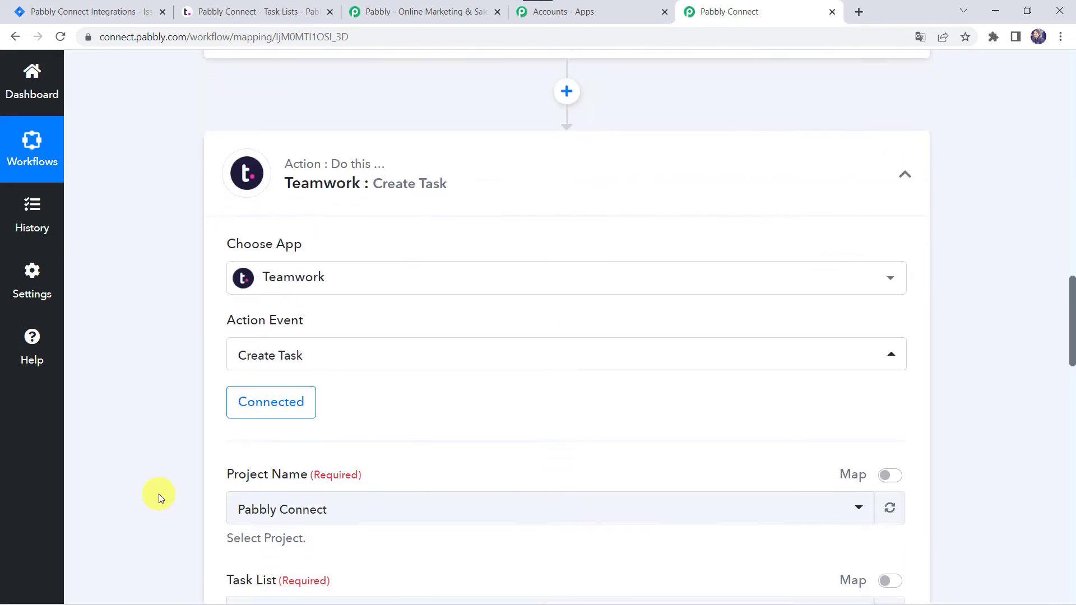
{"action": "scroll", "coordinate": [159, 493], "scroll_direction": "down", "scroll_amount": 5}
{"action": "left_click", "coordinate": [271, 346]}
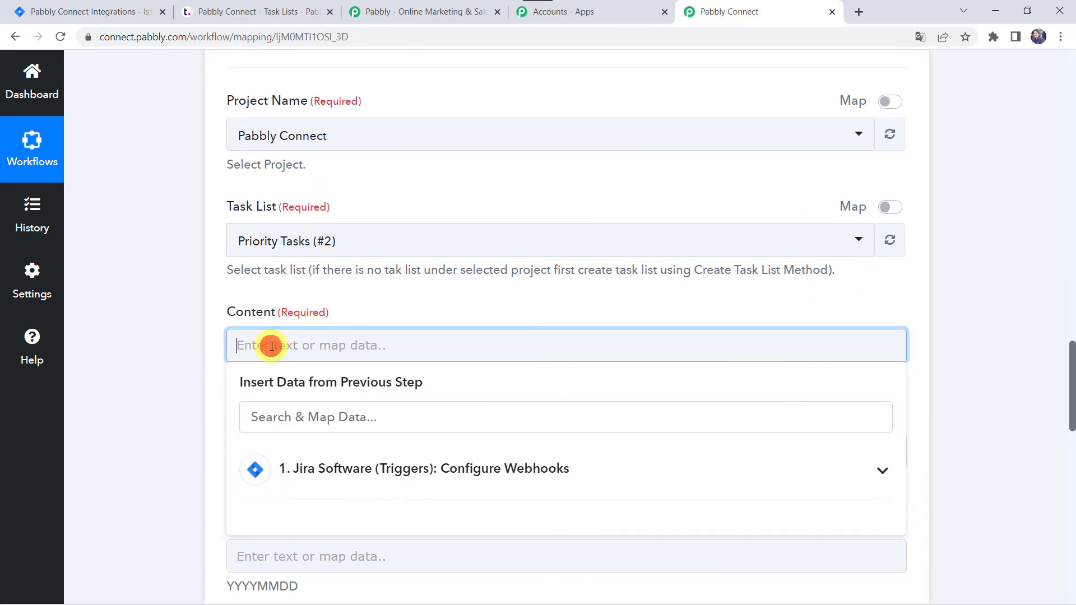
{"action": "left_click", "coordinate": [344, 468]}
{"action": "scroll", "coordinate": [180, 452], "scroll_direction": "down", "scroll_amount": 3}
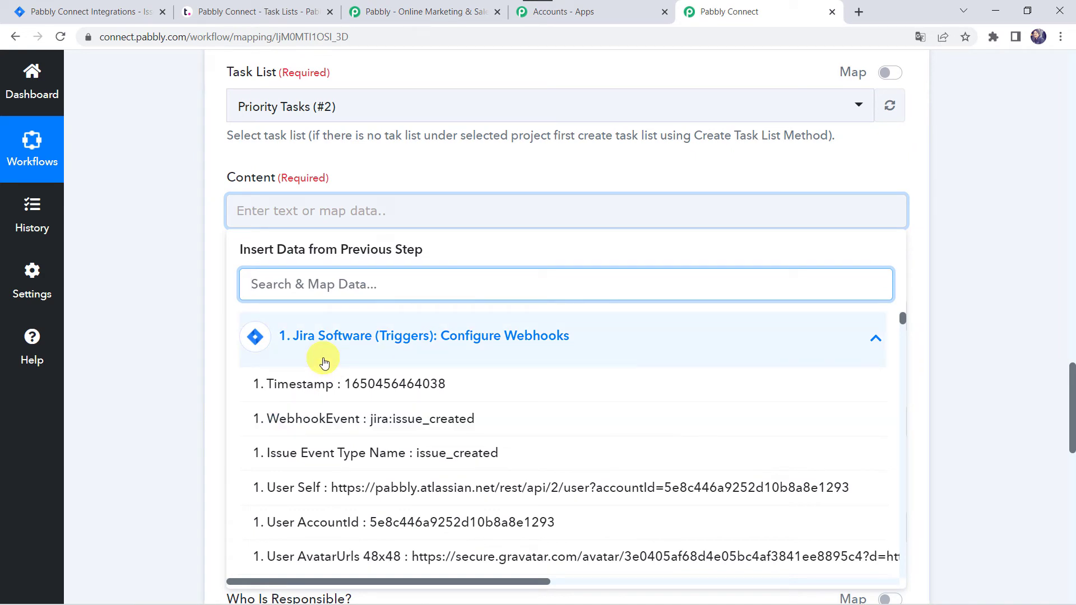
{"action": "type", "text": "git"}
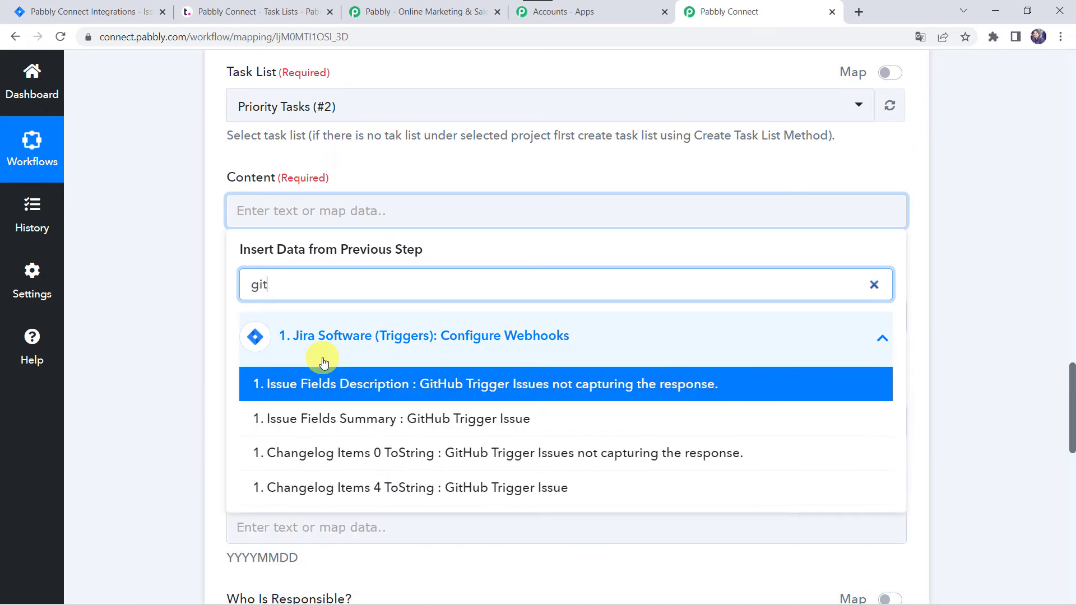
{"action": "left_click", "coordinate": [385, 422]}
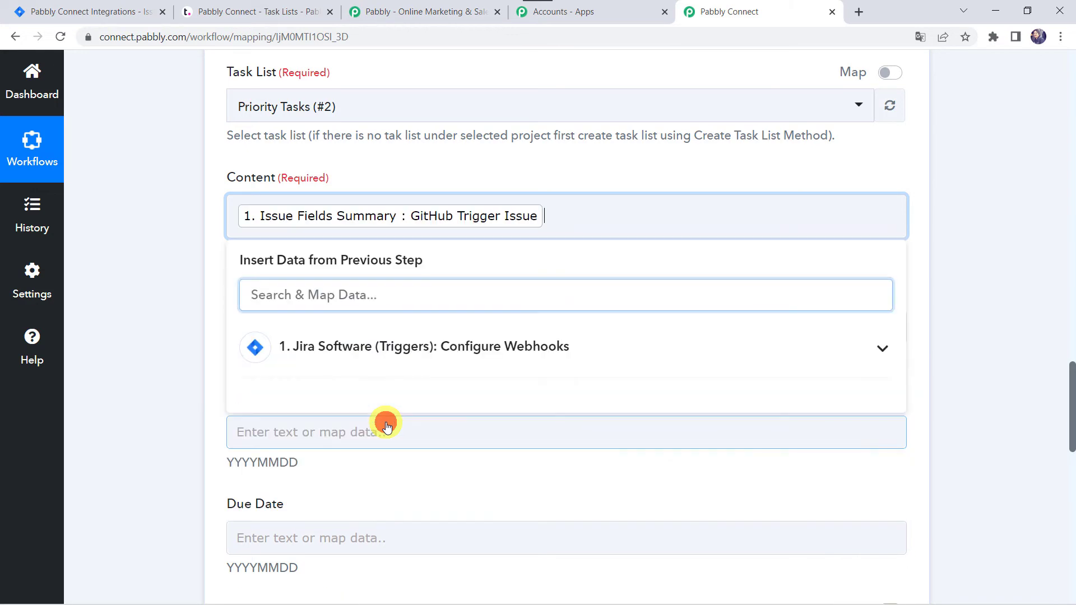
{"action": "left_click", "coordinate": [158, 304]}
Step: Map the task's Description to Issue Fields Description from the Jira trigger data, filtering the data by "git"
{"action": "left_click", "coordinate": [247, 328]}
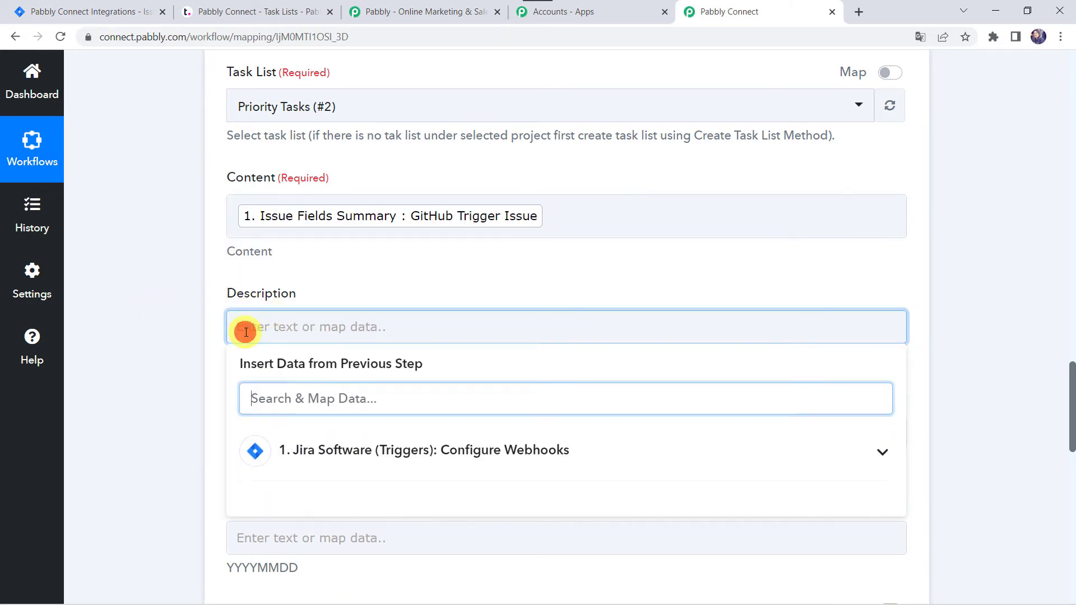
{"action": "left_click", "coordinate": [331, 457]}
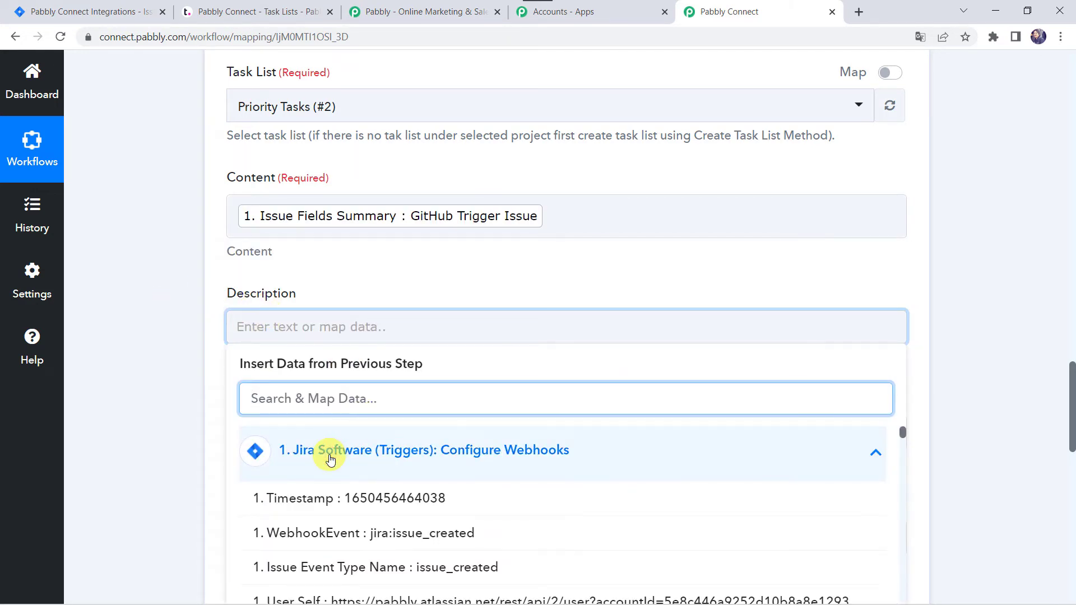
{"action": "scroll", "coordinate": [330, 459], "scroll_direction": "down", "scroll_amount": 2}
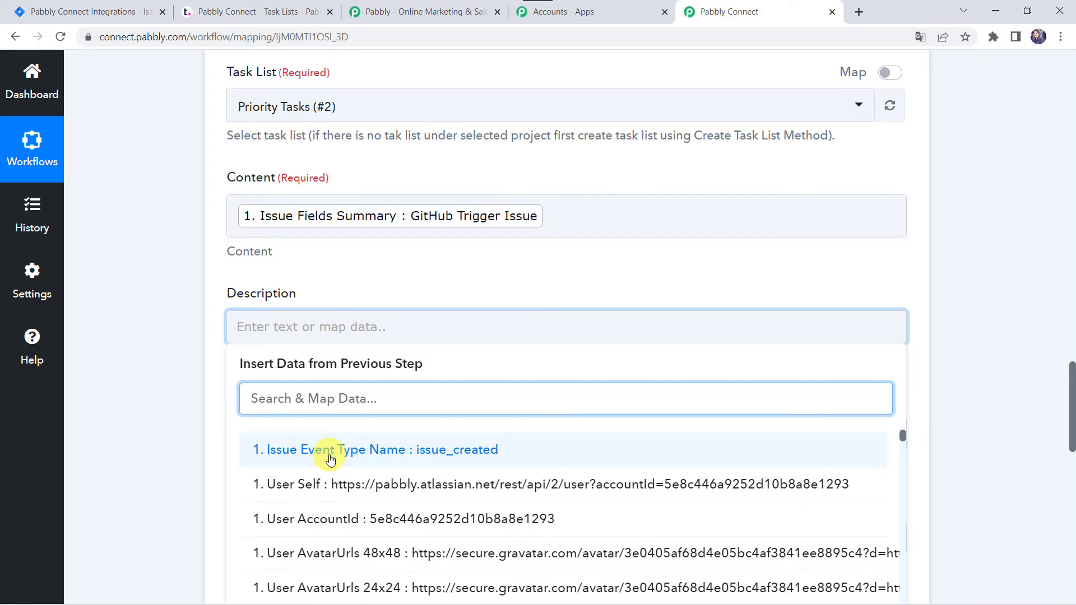
{"action": "type", "text": "git"}
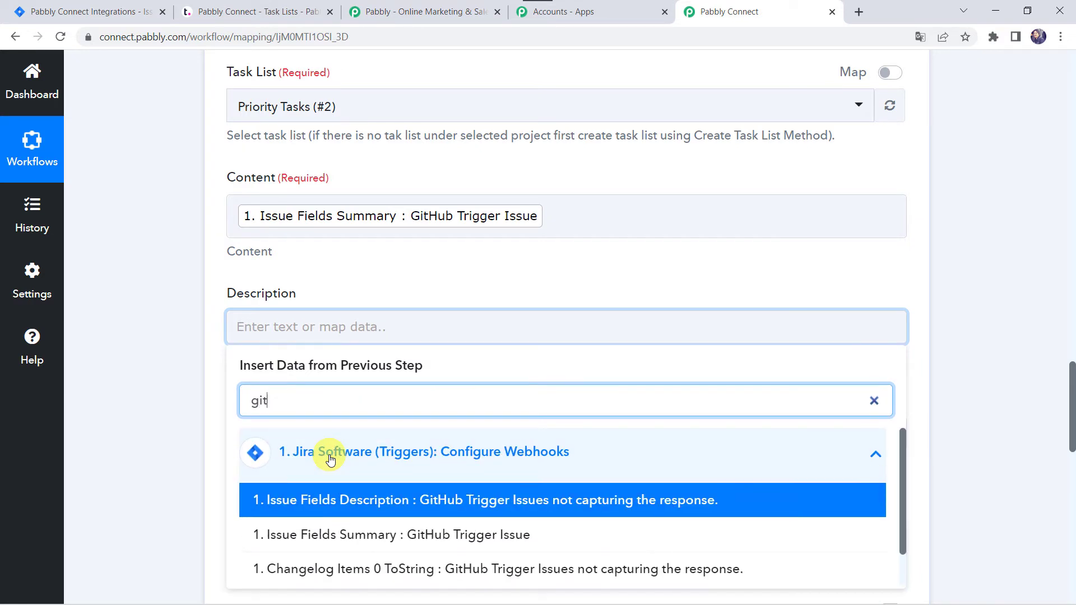
{"action": "left_click", "coordinate": [387, 501]}
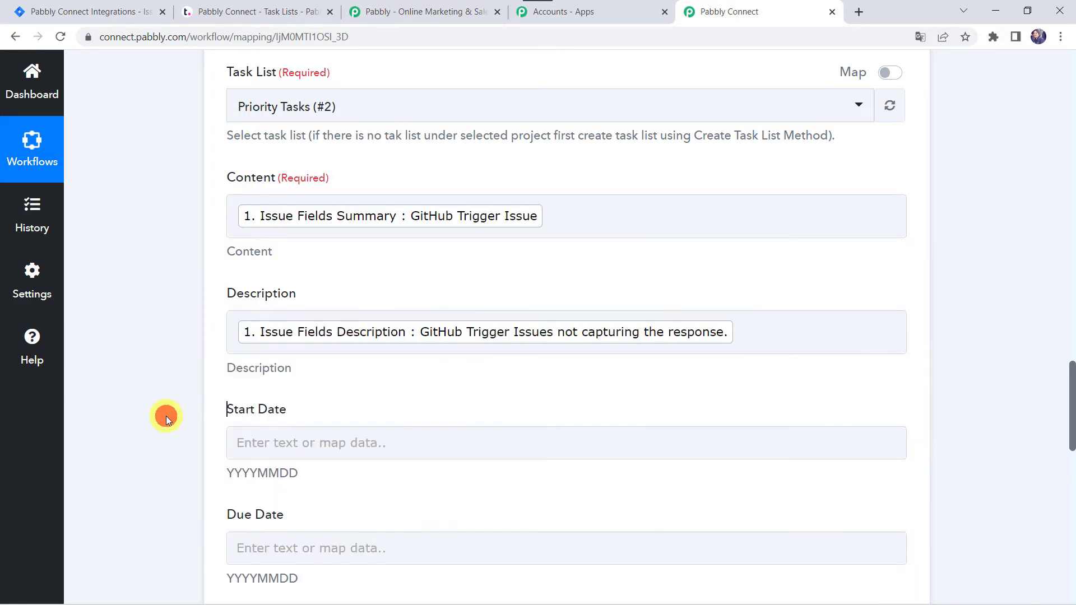
Step: Leave the start and due dates empty and make the third listed team member responsible for the task
{"action": "scroll", "coordinate": [166, 415], "scroll_direction": "down", "scroll_amount": 2}
{"action": "left_click", "coordinate": [294, 305]}
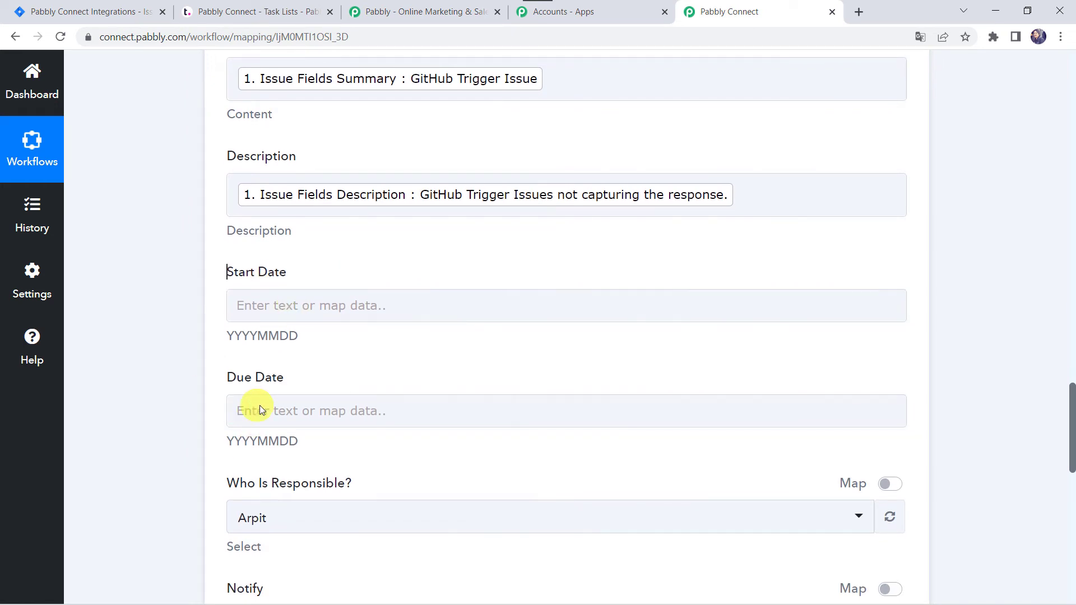
{"action": "scroll", "coordinate": [158, 411], "scroll_direction": "down", "scroll_amount": 2}
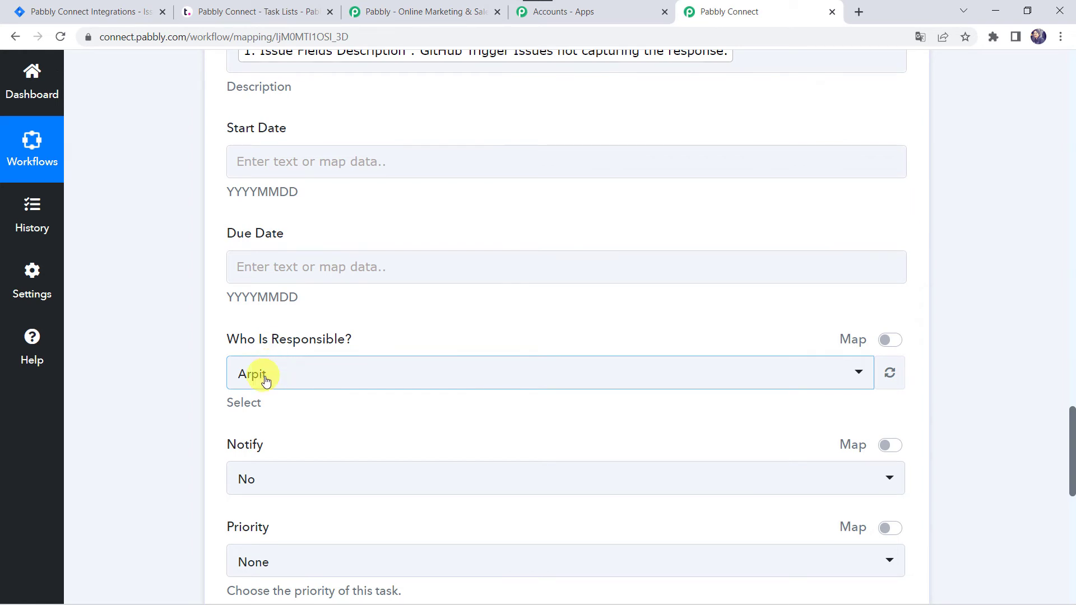
{"action": "left_click", "coordinate": [284, 383]}
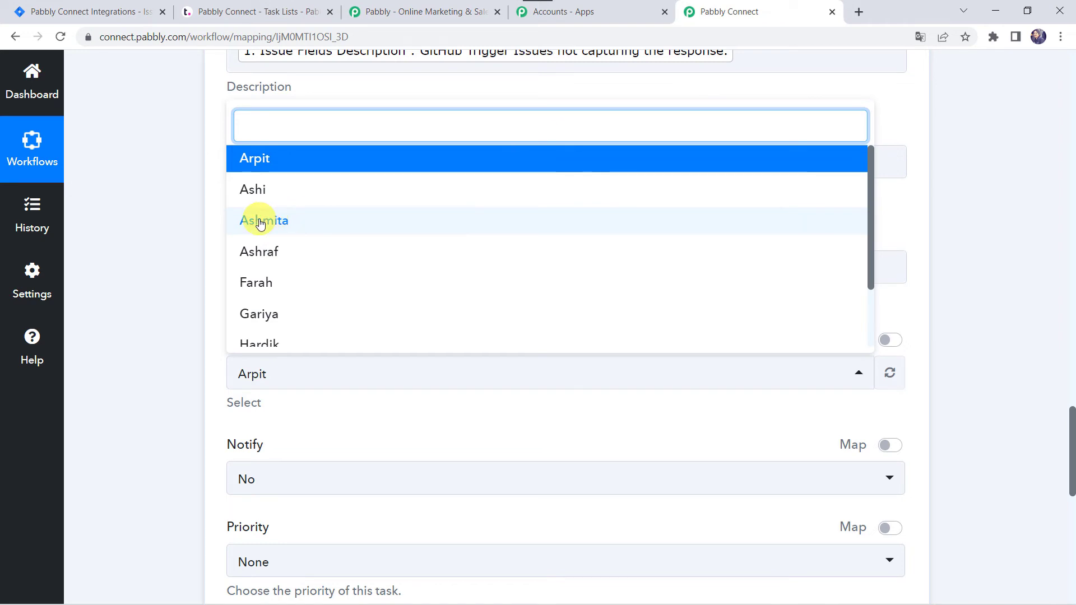
{"action": "left_click", "coordinate": [297, 223]}
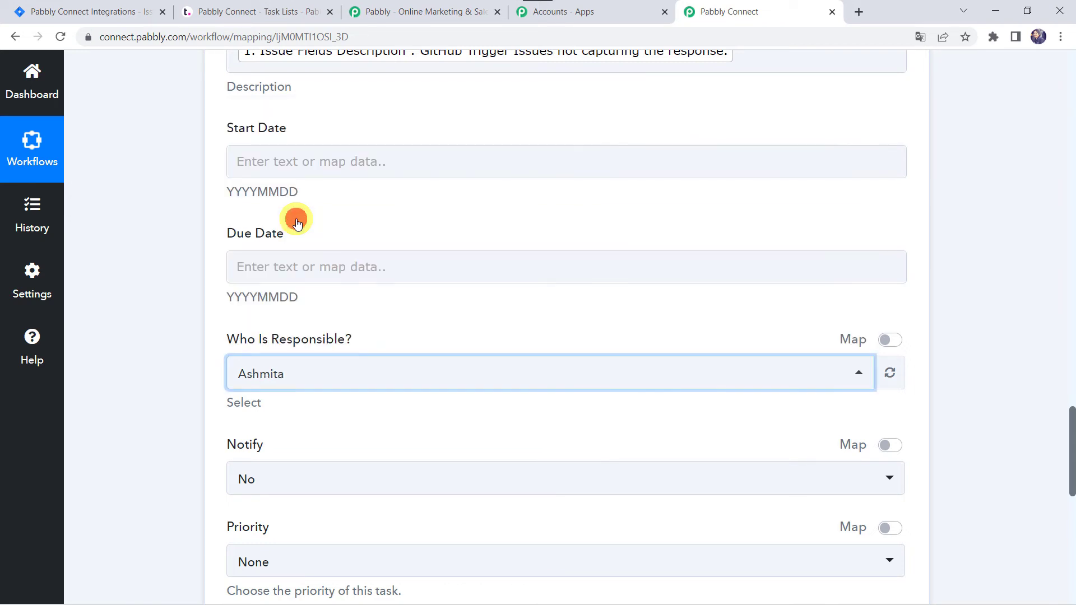
{"action": "left_click", "coordinate": [145, 341]}
Step: Keep the task's Notify option at No and set its Priority to High
{"action": "scroll", "coordinate": [145, 341], "scroll_direction": "down", "scroll_amount": 3}
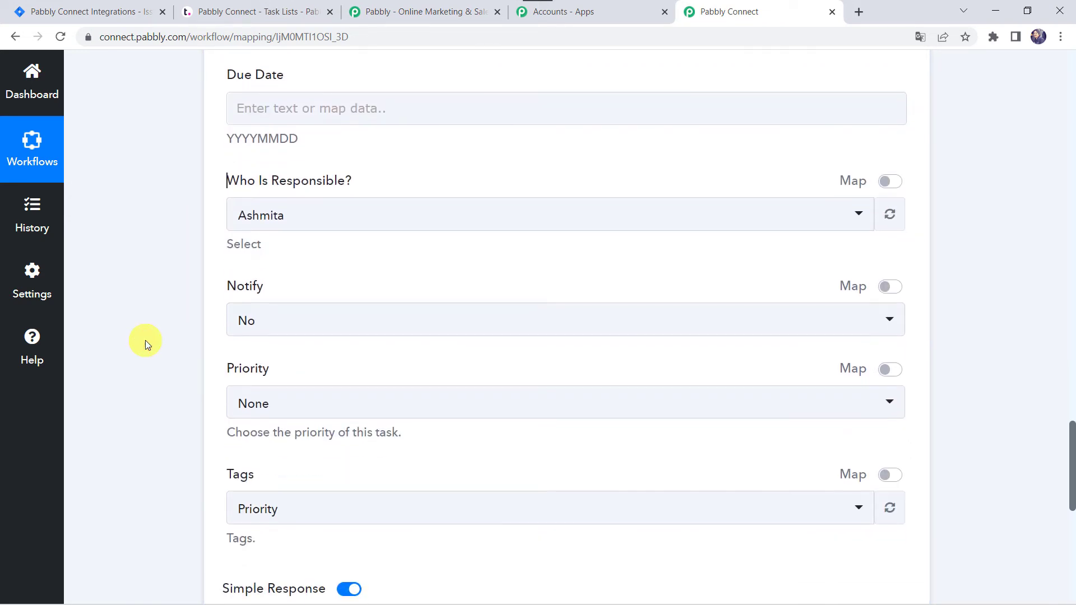
{"action": "left_click", "coordinate": [286, 322]}
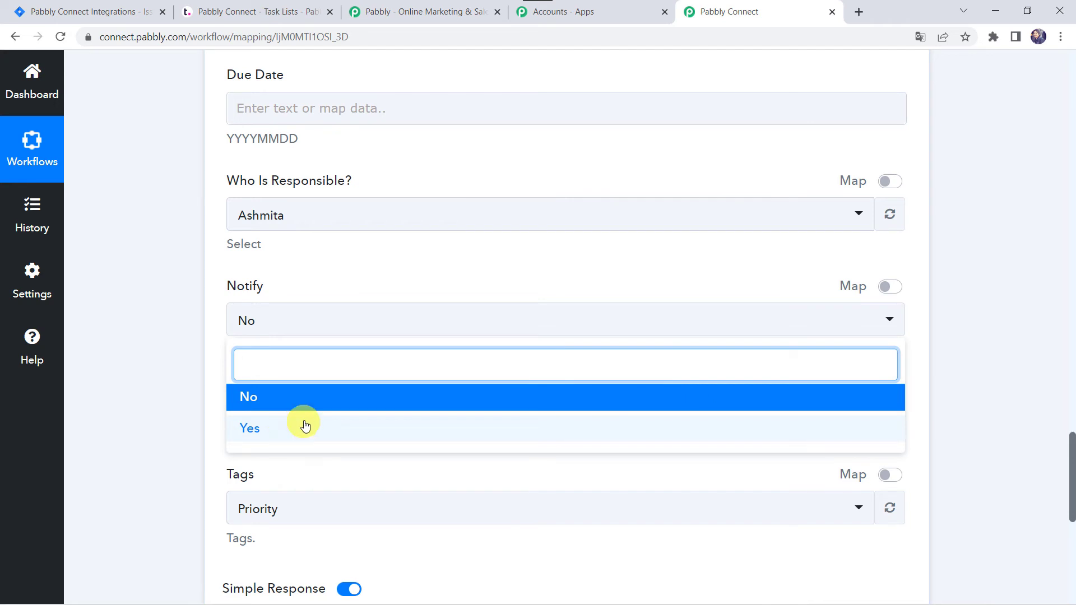
{"action": "left_click", "coordinate": [285, 401]}
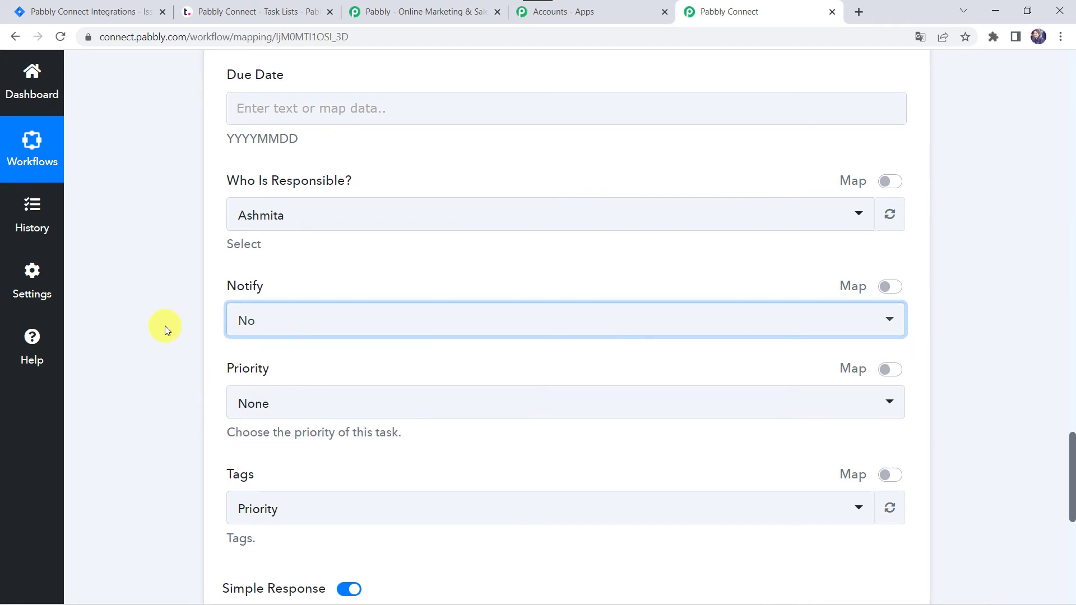
{"action": "scroll", "coordinate": [165, 325], "scroll_direction": "down", "scroll_amount": 3}
{"action": "left_click", "coordinate": [253, 204]}
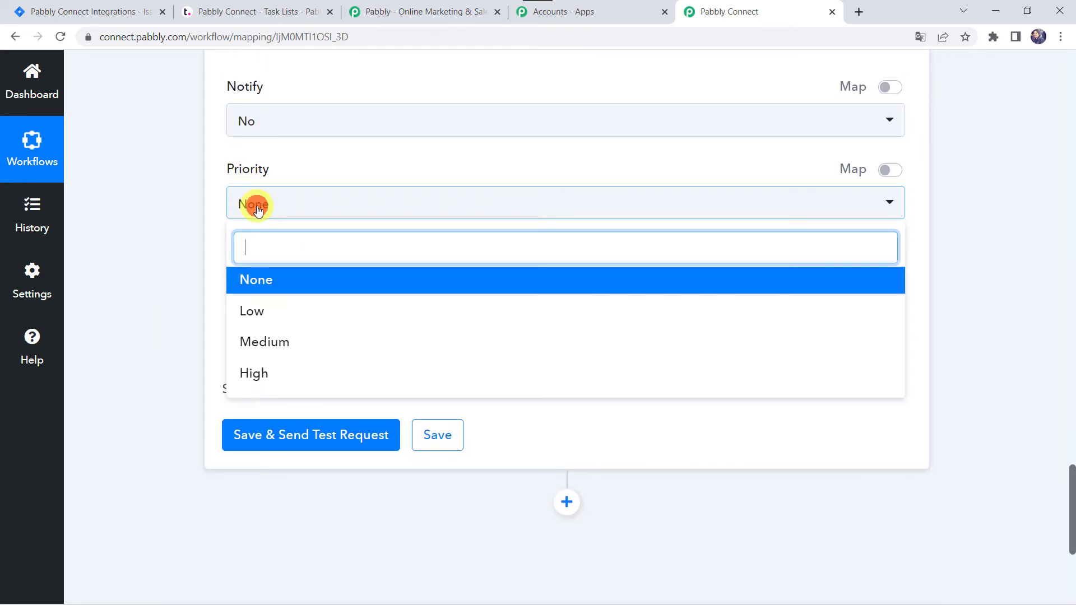
{"action": "left_click", "coordinate": [265, 372]}
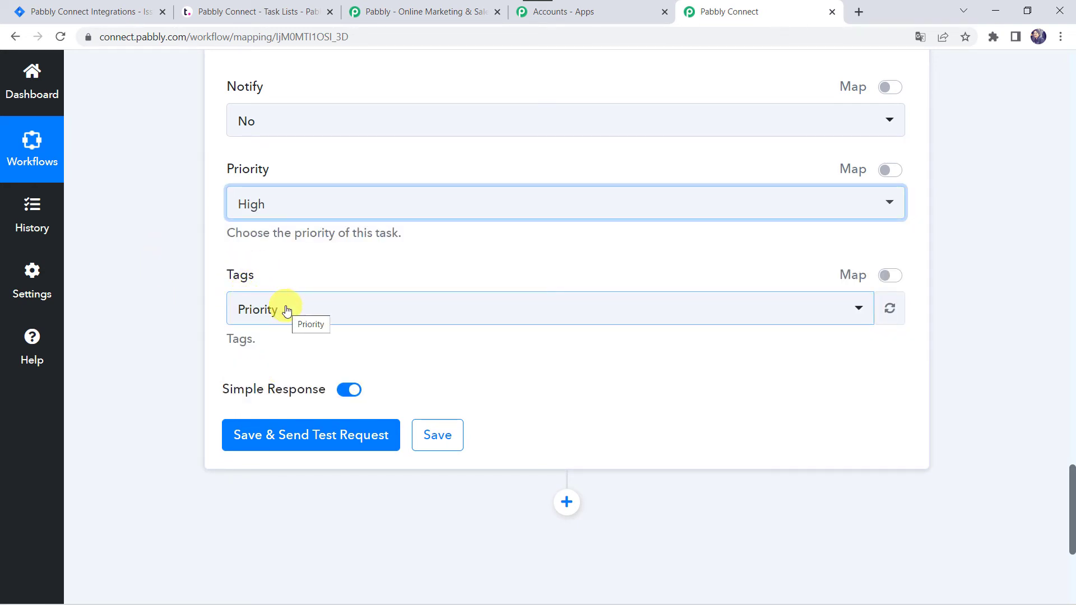
Step: Review the mapped task fields, then save the Teamwork action and send a test request
{"action": "scroll", "coordinate": [167, 254], "scroll_direction": "up", "scroll_amount": 7}
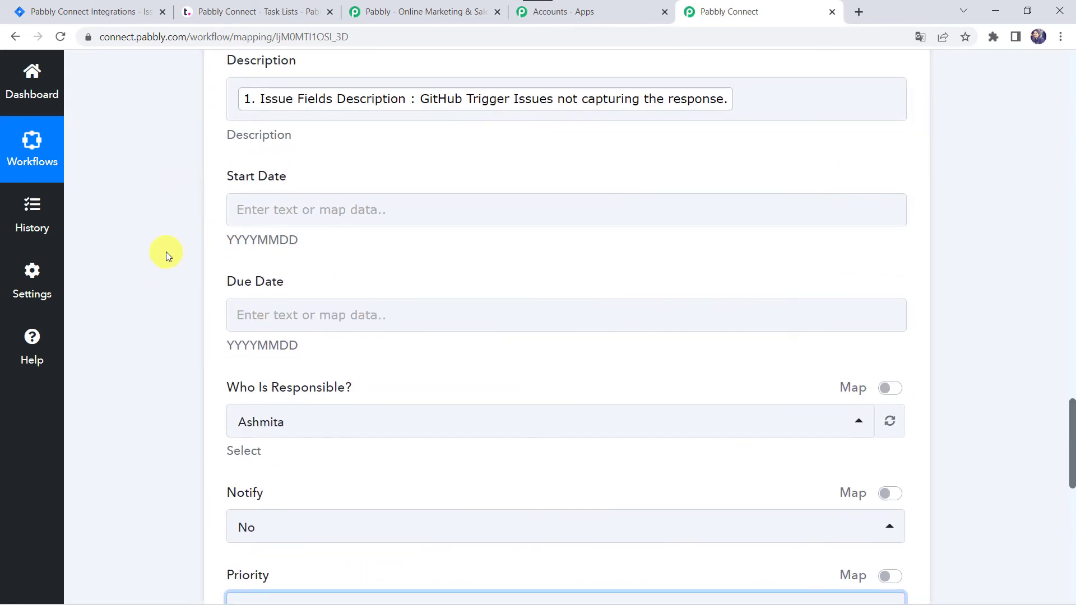
{"action": "scroll", "coordinate": [167, 254], "scroll_direction": "down", "scroll_amount": 8}
{"action": "left_click", "coordinate": [297, 378]}
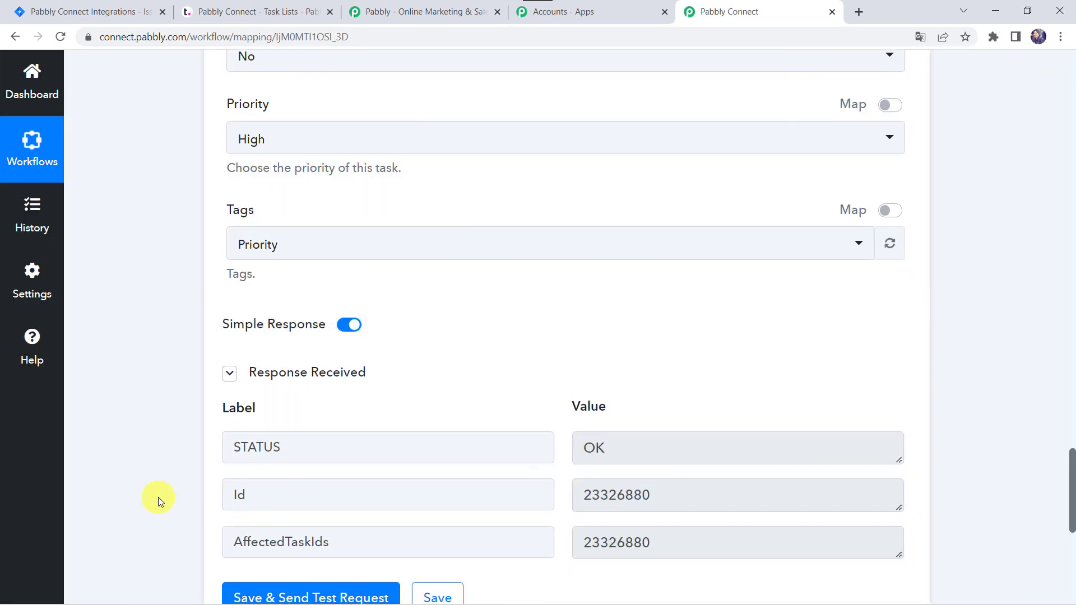
{"action": "scroll", "coordinate": [158, 497], "scroll_direction": "down", "scroll_amount": 2}
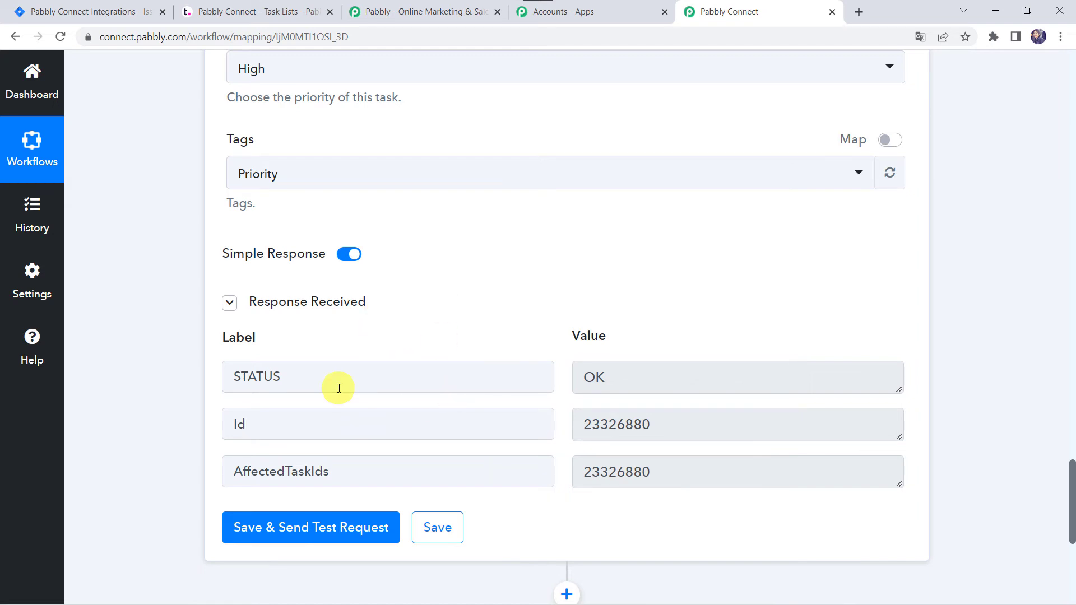
Step: Switch to Teamwork, reload Priority Tasks (#2) and open the GitHub Trigger Issue task to check its details
{"action": "left_click", "coordinate": [255, 14]}
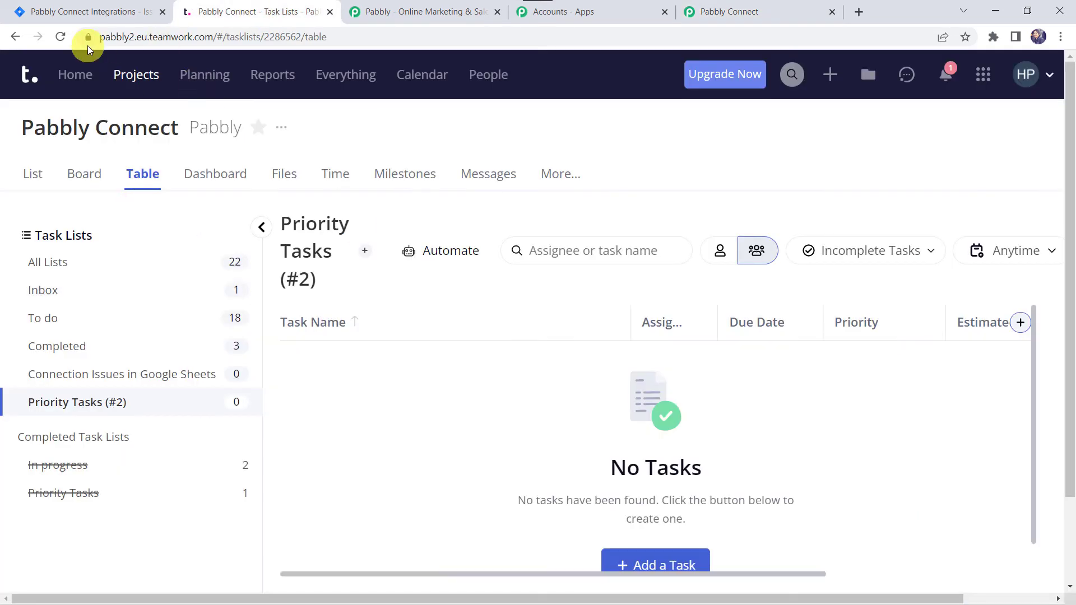
{"action": "left_click", "coordinate": [61, 36]}
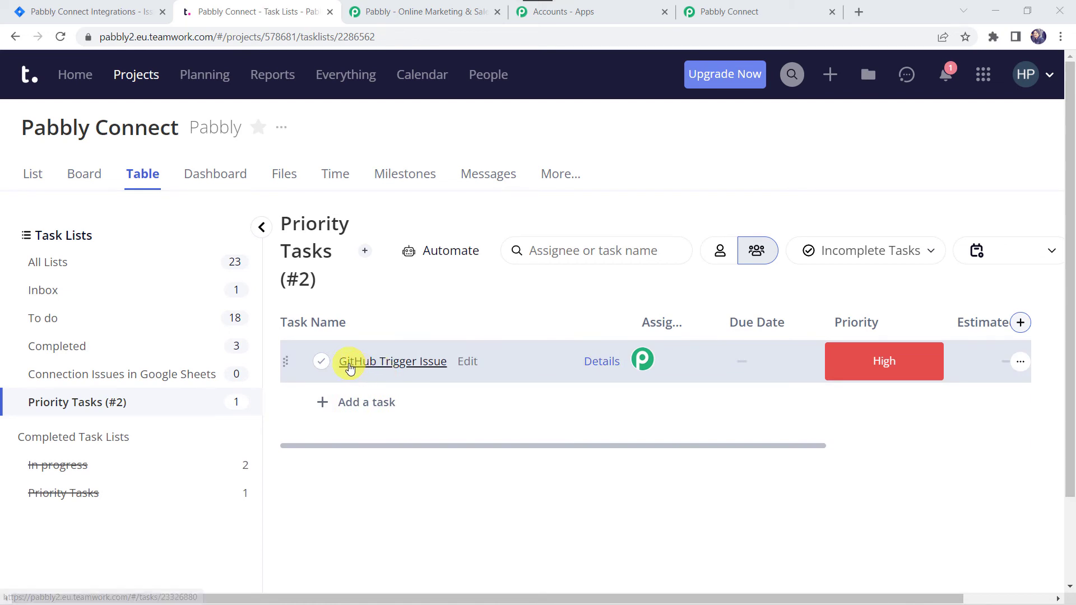
{"action": "left_click", "coordinate": [387, 365]}
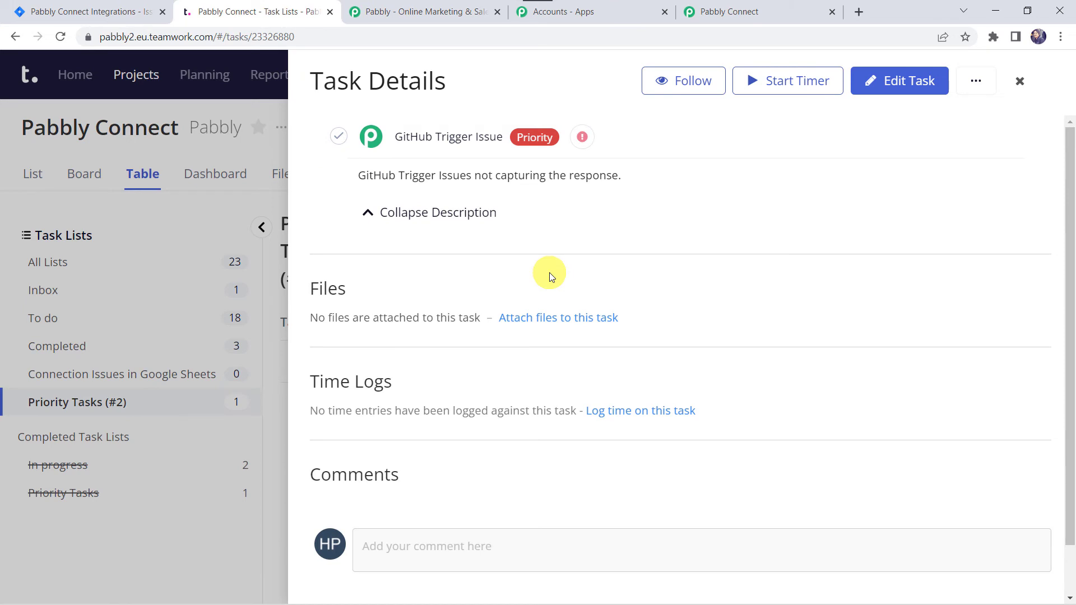
Step: Return to Pabbly Connect and save the Teamwork Create Task action
{"action": "left_click", "coordinate": [778, 11]}
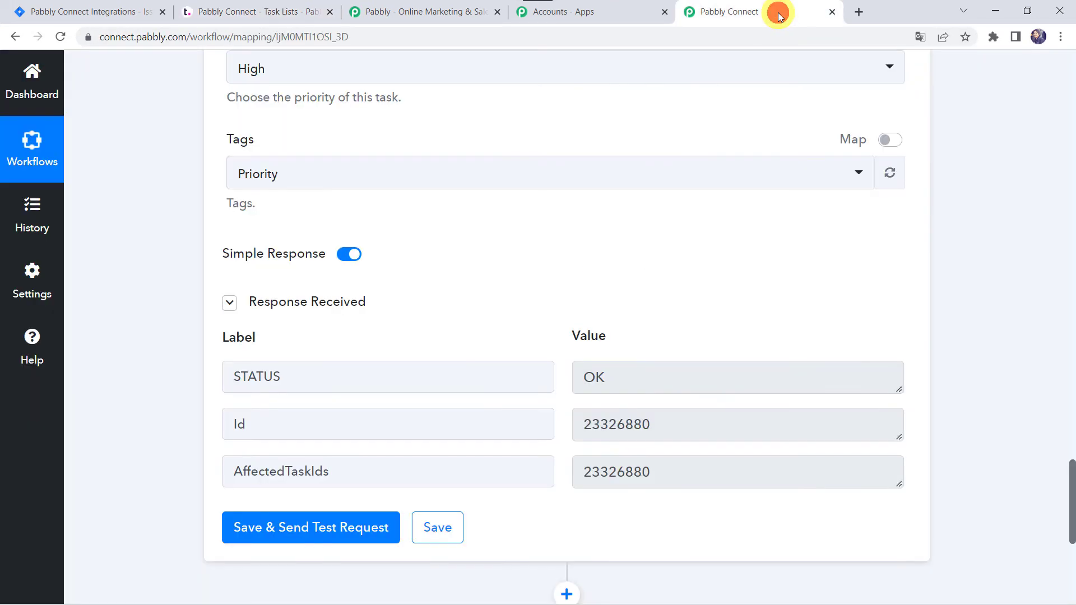
{"action": "left_click", "coordinate": [423, 529]}
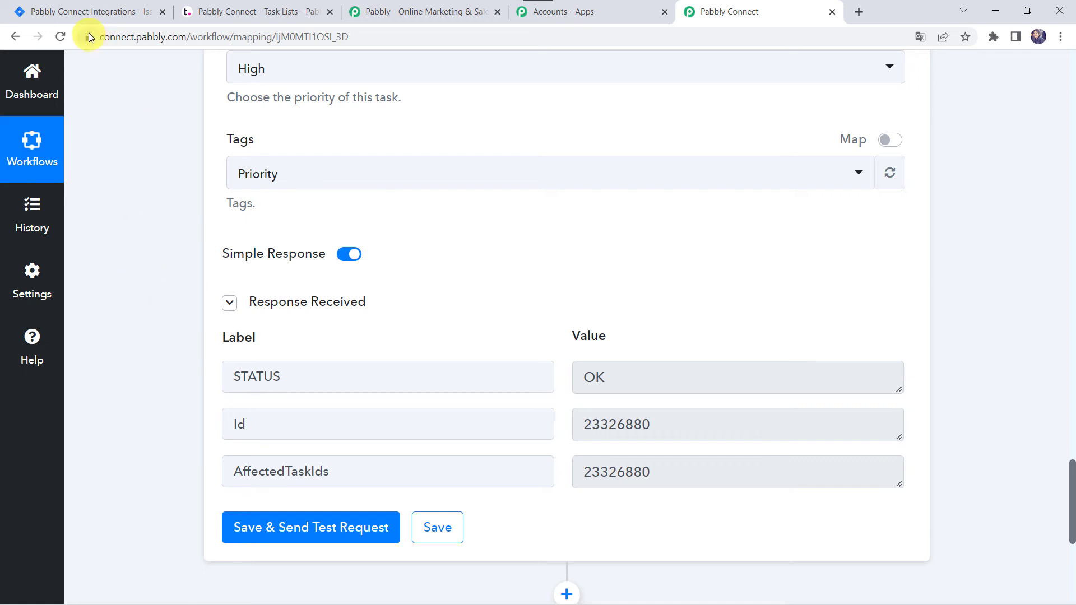
Step: In Jira, create a Task issue "Google Task Issue" described as "Google Task action Create Task not working properly.", assigned to the Teamwork action's responsible member
{"action": "left_click", "coordinate": [116, 12]}
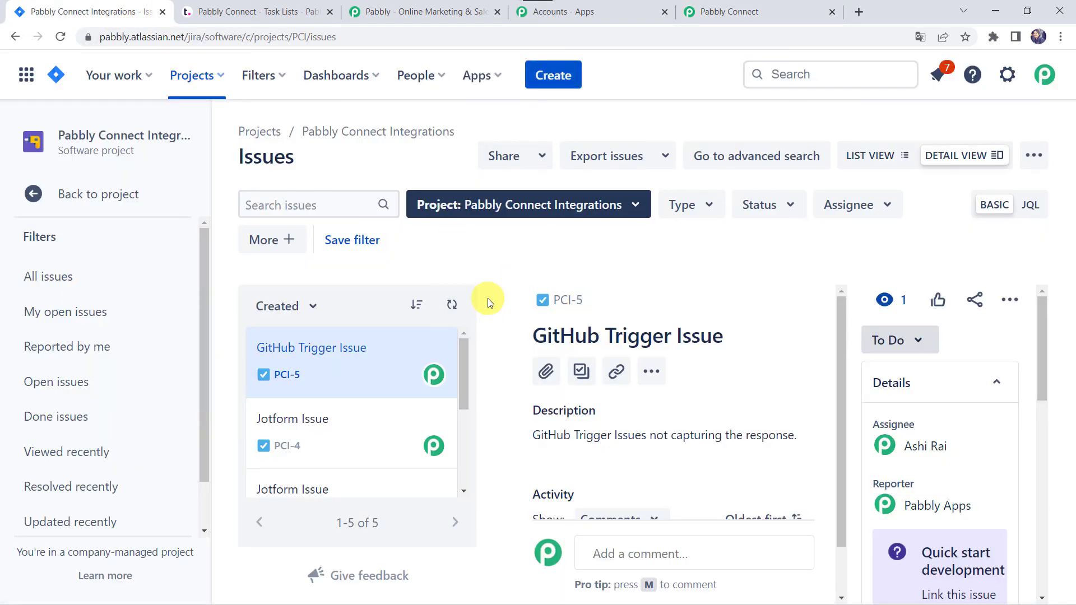
{"action": "left_click", "coordinate": [548, 78]}
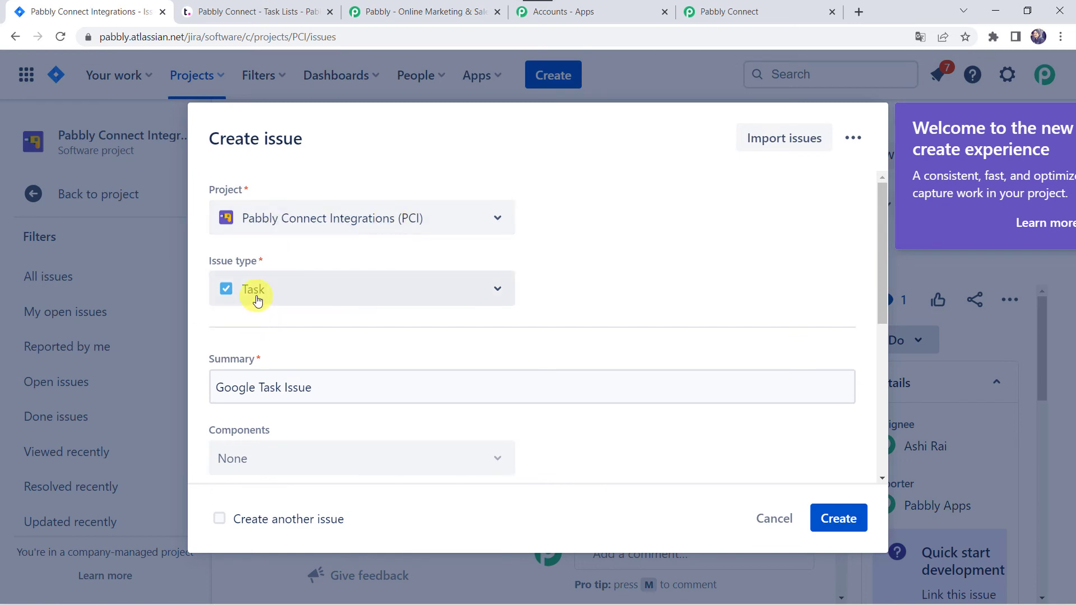
{"action": "scroll", "coordinate": [252, 293], "scroll_direction": "down", "scroll_amount": 3}
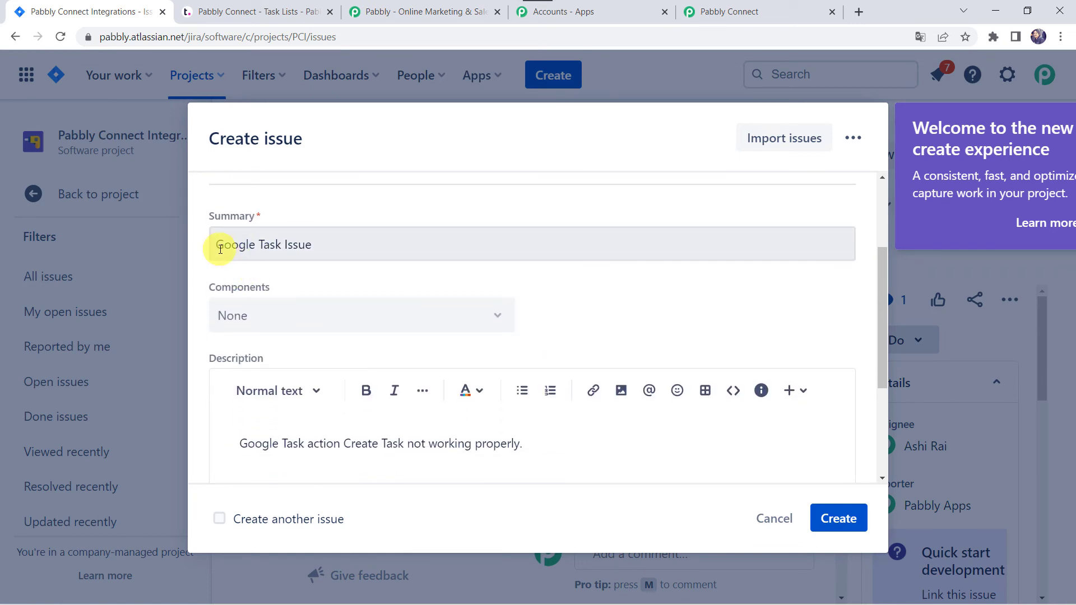
{"action": "scroll", "coordinate": [316, 248], "scroll_direction": "down", "scroll_amount": 2}
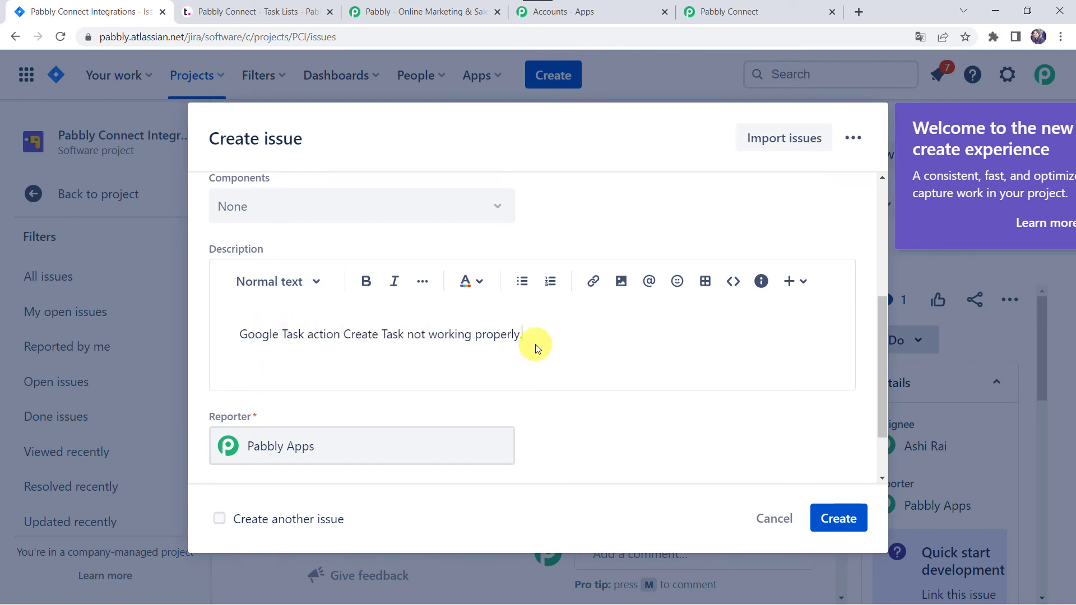
{"action": "scroll", "coordinate": [536, 344], "scroll_direction": "down", "scroll_amount": 1}
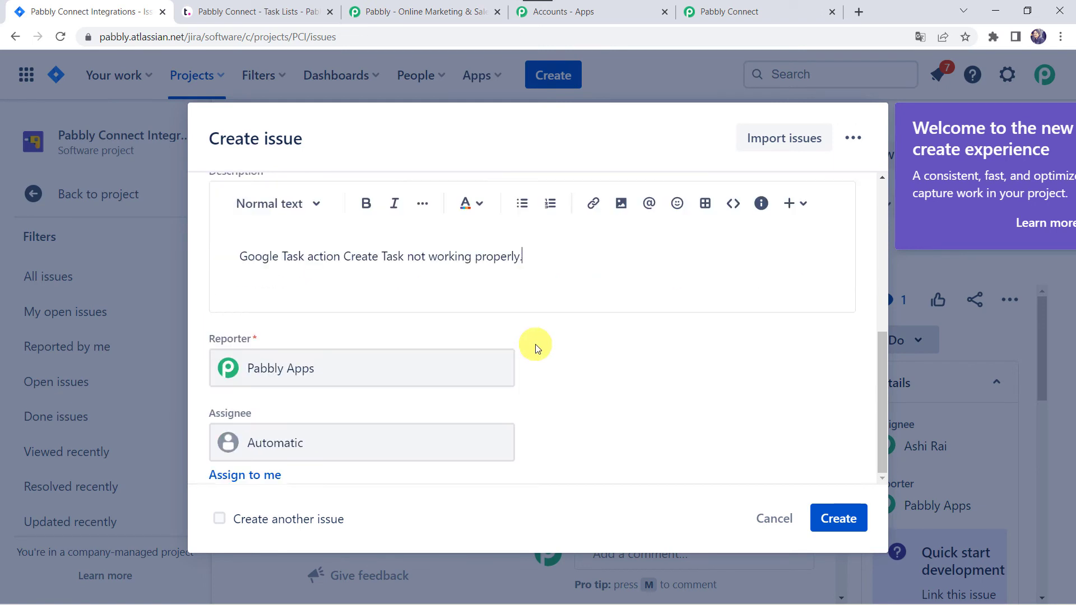
{"action": "left_click", "coordinate": [304, 450]}
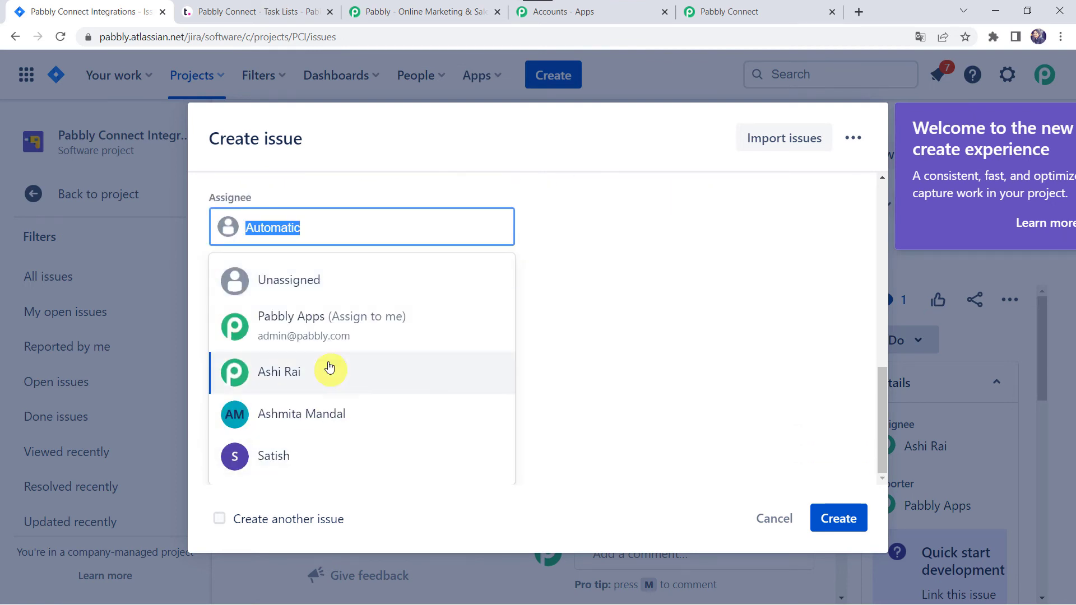
{"action": "left_click", "coordinate": [278, 432]}
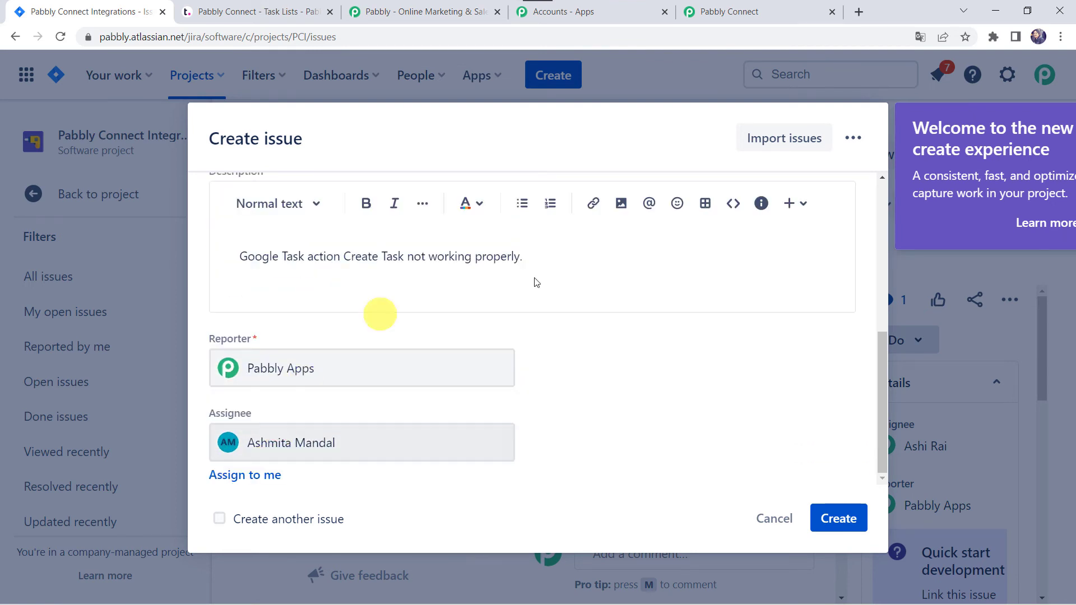
{"action": "left_click", "coordinate": [837, 512]}
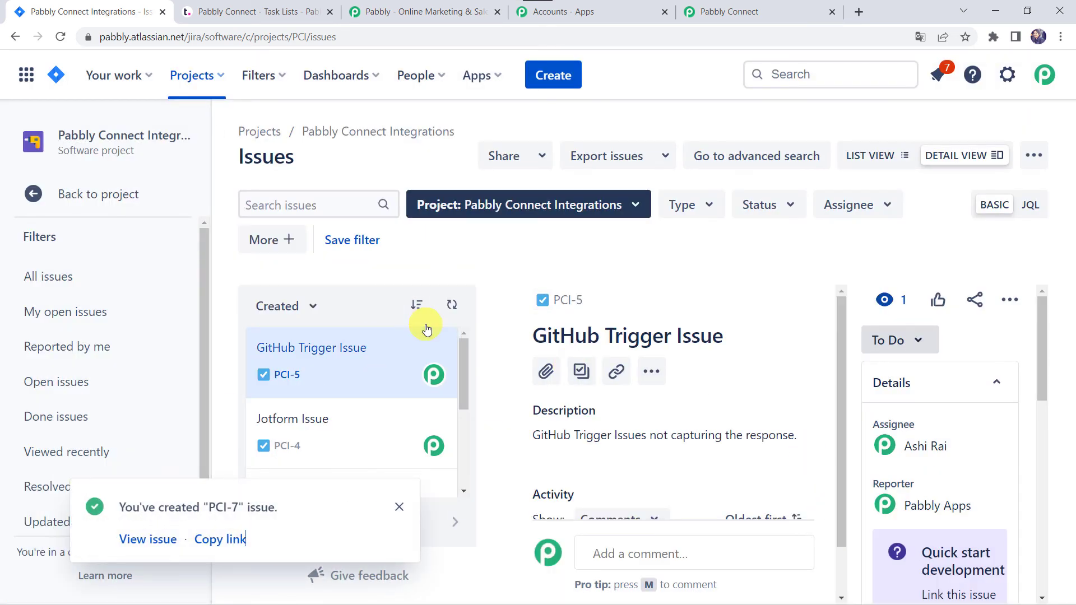
Step: Switch to Teamwork, close the open task, reload Priority Tasks (#2) and examine the Google Task Issue task's details
{"action": "left_click", "coordinate": [242, 10]}
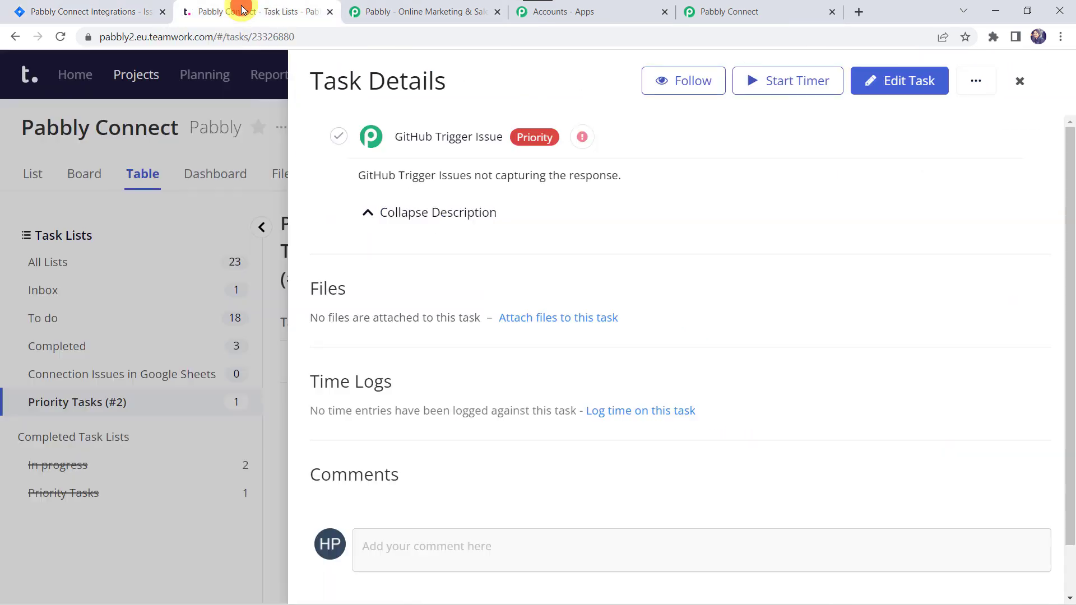
{"action": "left_click", "coordinate": [1020, 83]}
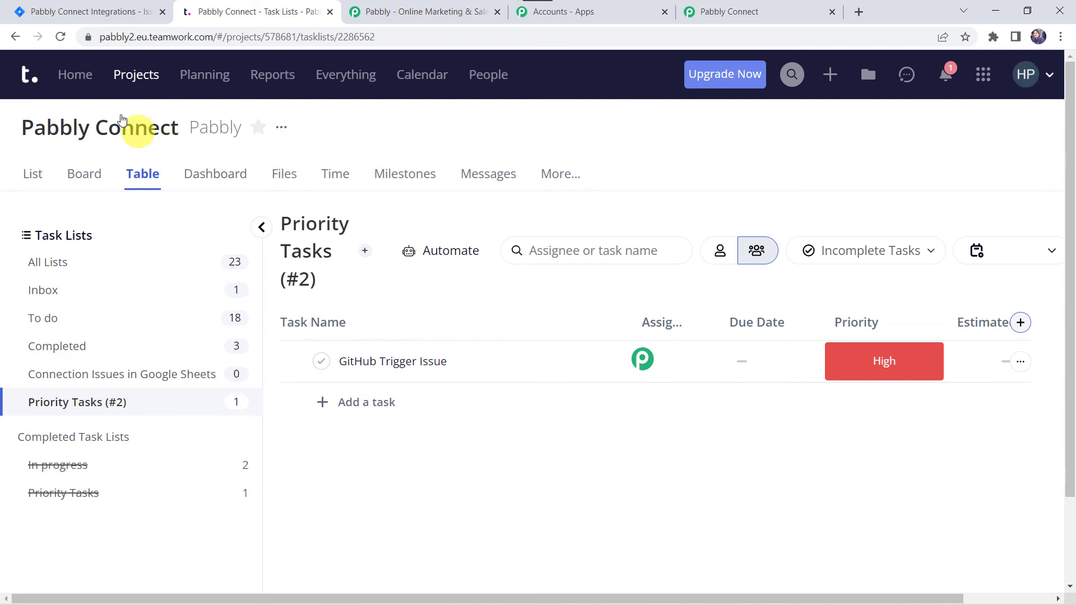
{"action": "left_click", "coordinate": [62, 36]}
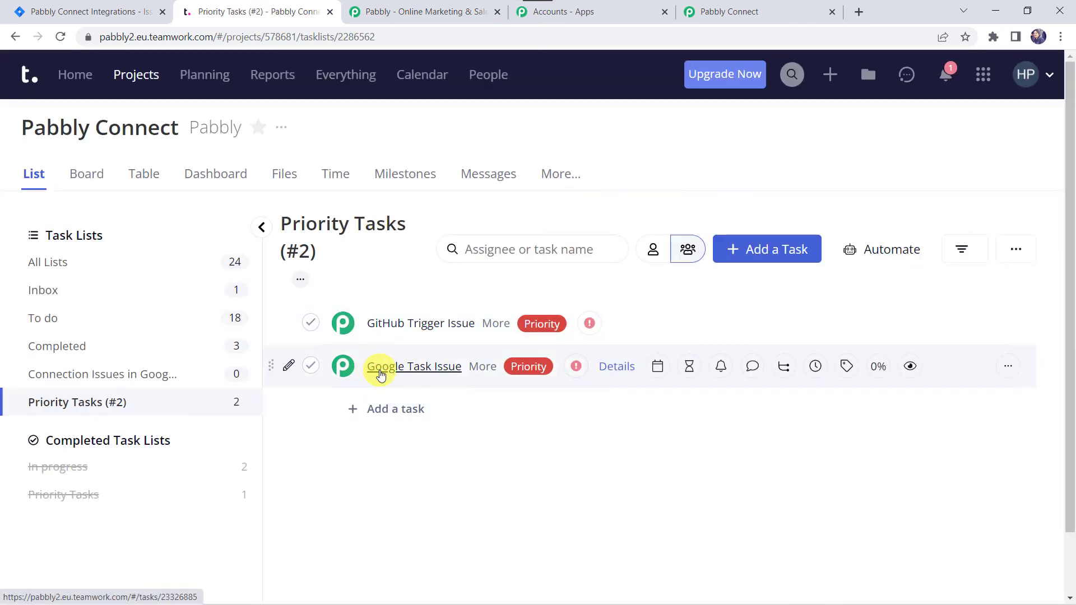
{"action": "left_click", "coordinate": [401, 367]}
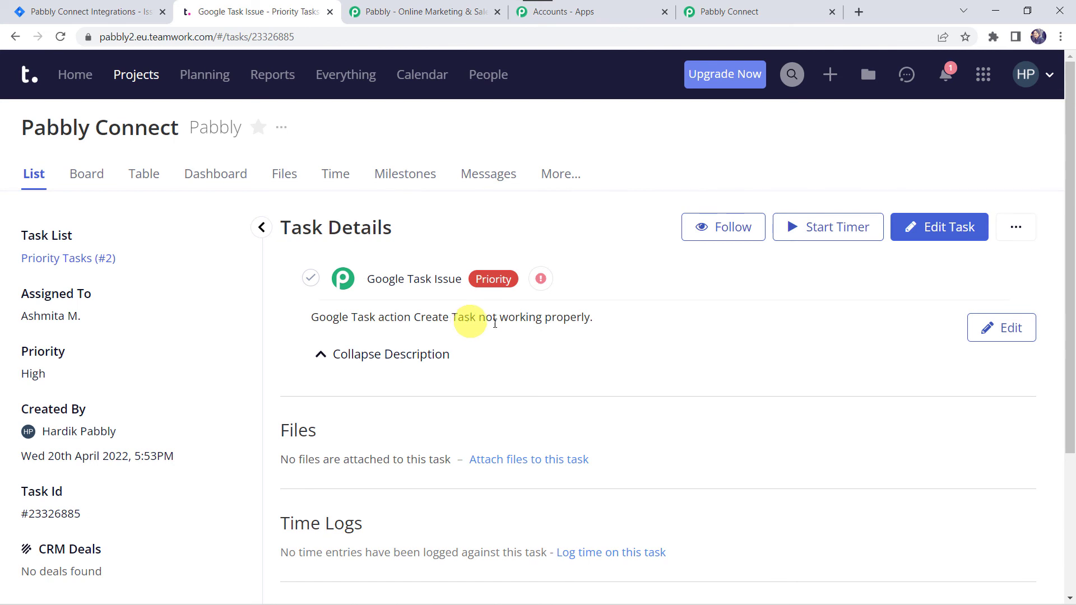
{"action": "mouse_move", "coordinate": [485, 287]}
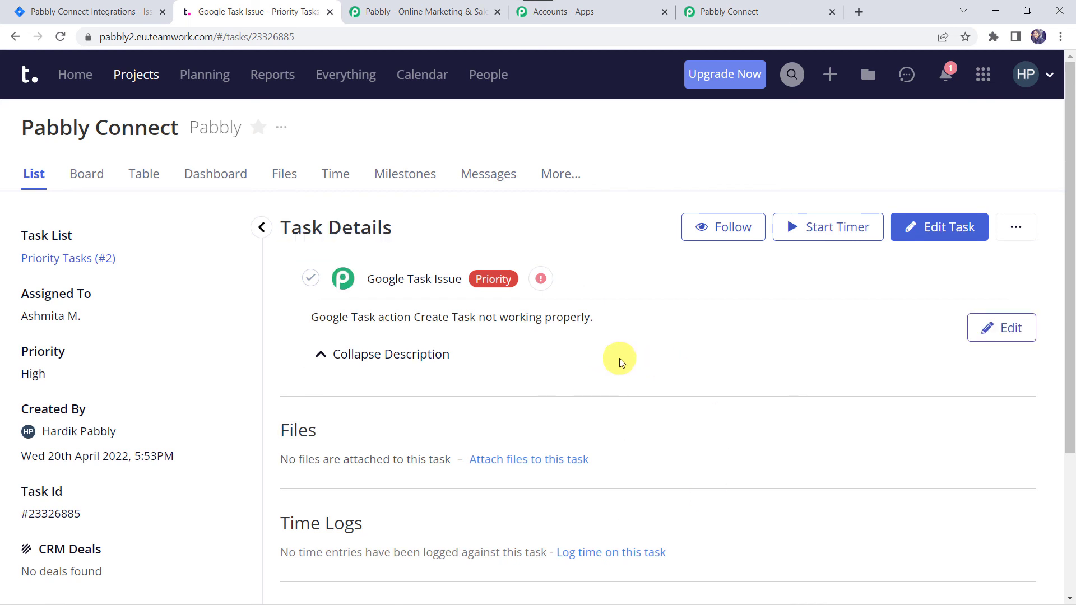
Step: Return to Pabbly Connect and collapse the Teamwork action and the Jira trigger to show the whole workflow
{"action": "left_click", "coordinate": [787, 15]}
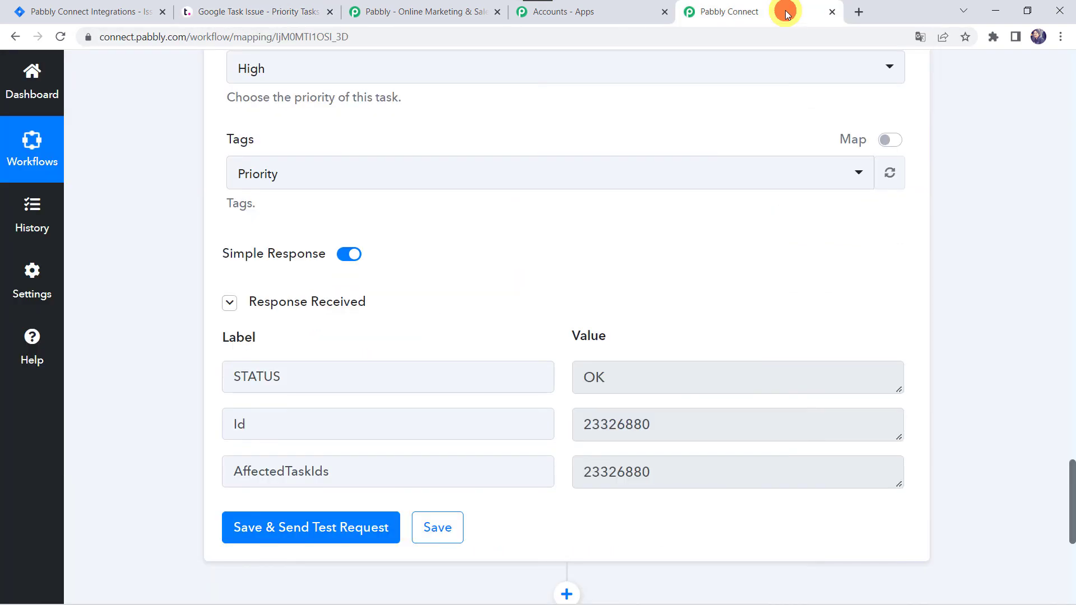
{"action": "scroll", "coordinate": [332, 146], "scroll_direction": "up", "scroll_amount": 15}
{"action": "scroll", "coordinate": [332, 146], "scroll_direction": "up", "scroll_amount": 6}
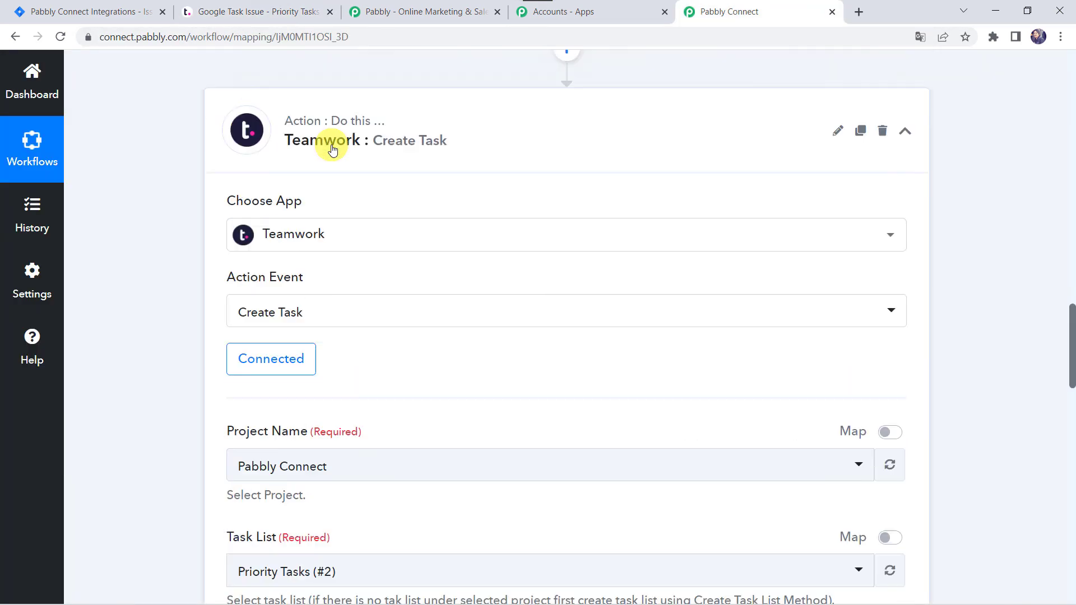
{"action": "left_click", "coordinate": [466, 250]}
{"action": "scroll", "coordinate": [464, 247], "scroll_direction": "up", "scroll_amount": 15}
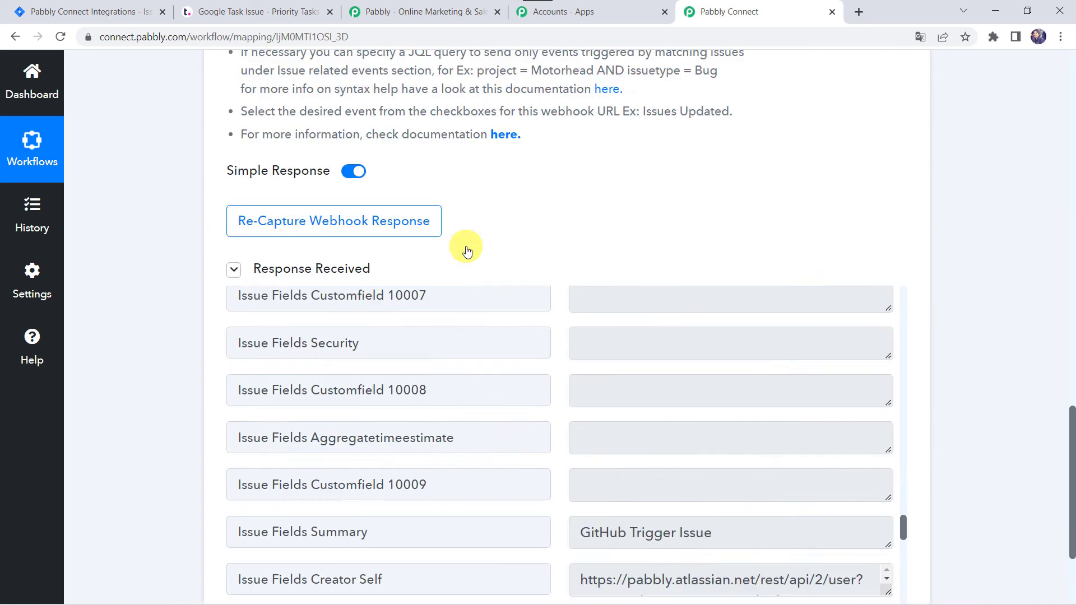
{"action": "left_click", "coordinate": [567, 284]}
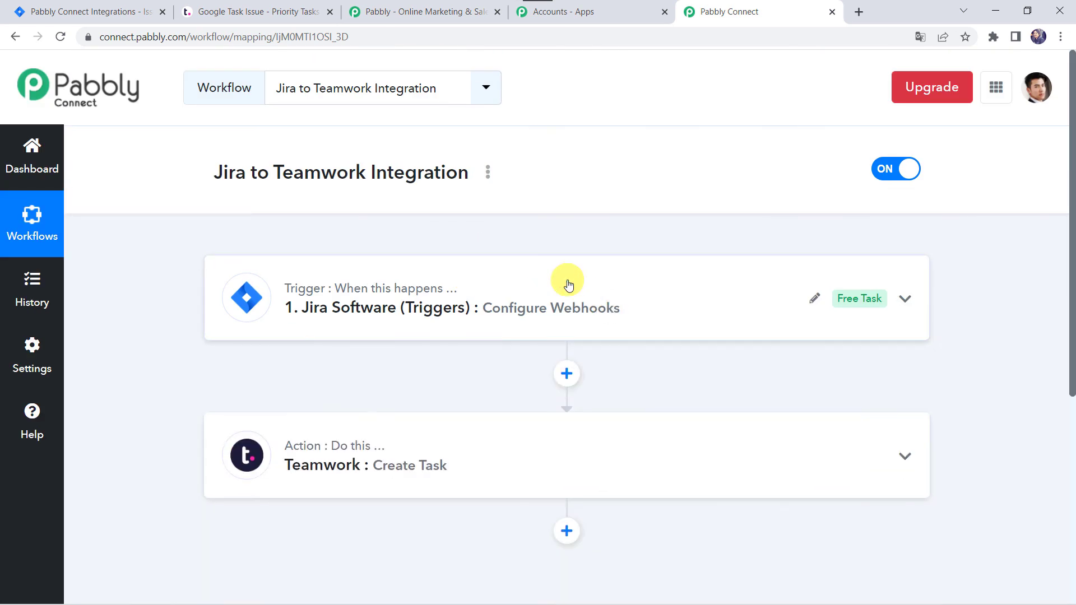